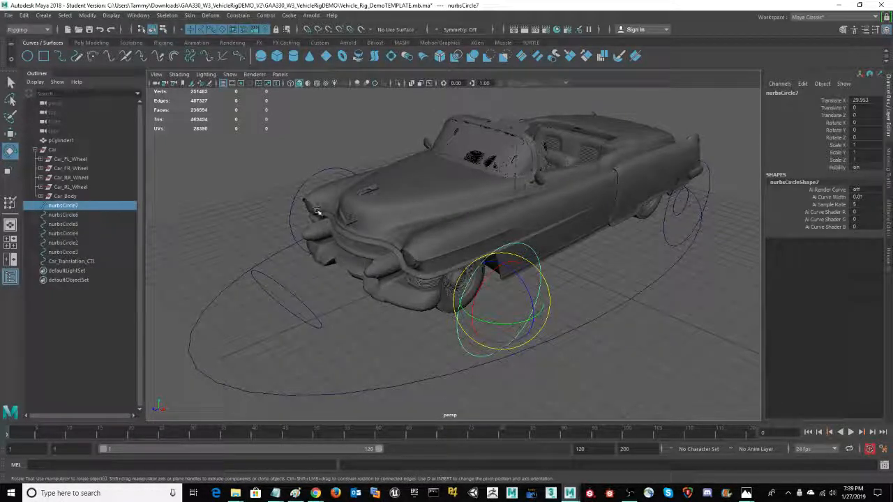
Inspect the wheel groups, the whole Car group and the front-left wheel's control circle, nurbsCircle7, in the scene hierarchy
{"action": "left_click", "coordinate": [75, 187]}
{"action": "key", "text": "Up"}
{"action": "key", "text": "Up"}
{"action": "key", "text": "Up"}
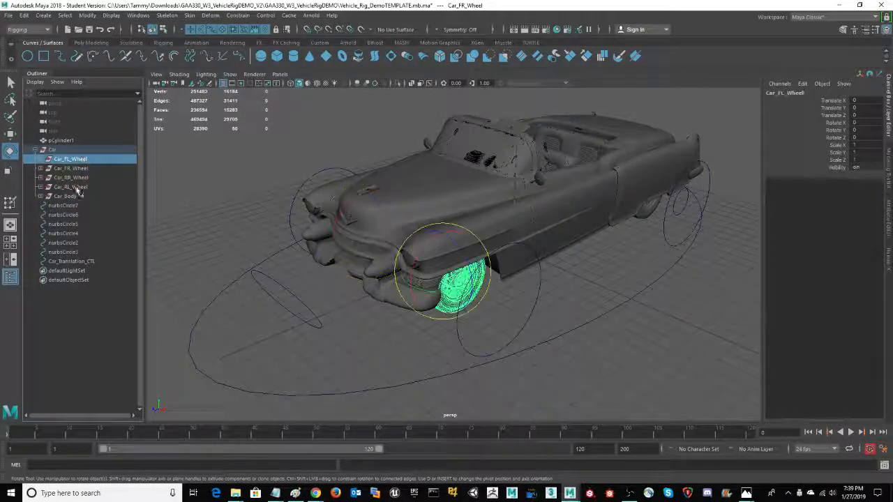
{"action": "left_click", "coordinate": [53, 150]}
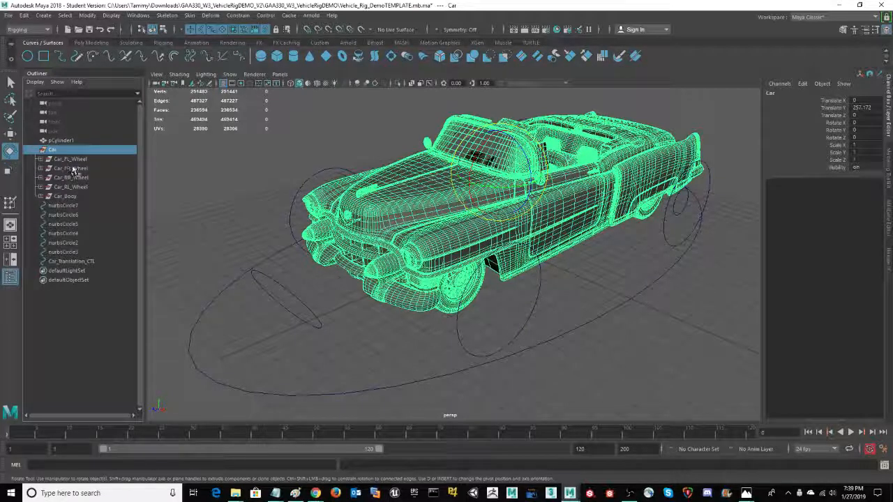
{"action": "left_click", "coordinate": [70, 205]}
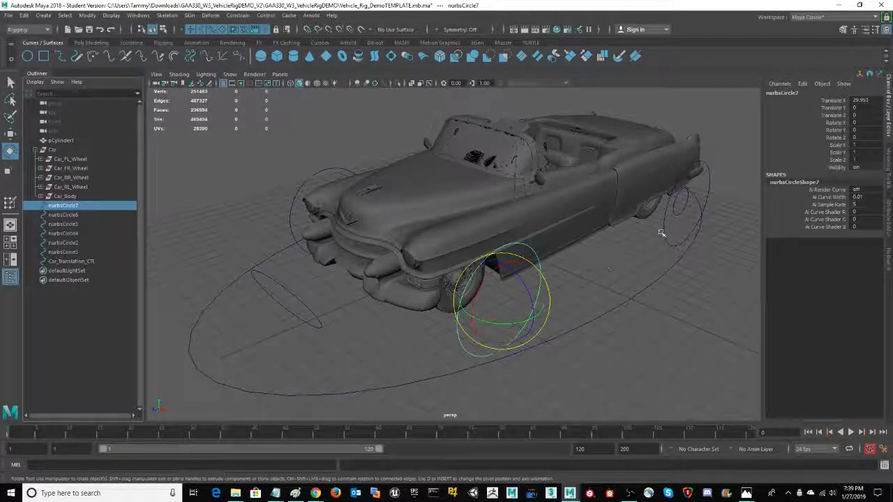
{"action": "mouse_move", "coordinate": [651, 342]}
{"action": "left_mouse_down", "text": "alt"}
{"action": "mouse_move", "coordinate": [645, 336]}
{"action": "mouse_move", "coordinate": [650, 341]}
{"action": "left_mouse_up", "text": "alt"}
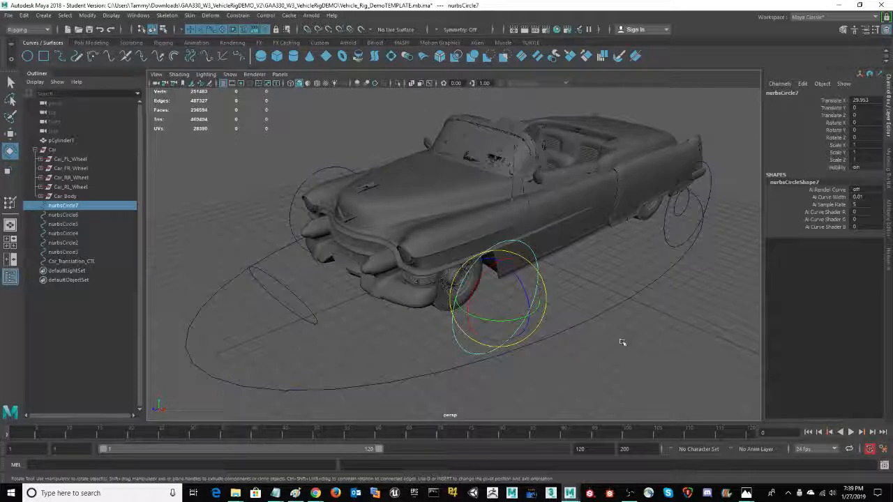
{"action": "left_click", "coordinate": [537, 317]}
{"action": "left_click", "coordinate": [561, 304]}
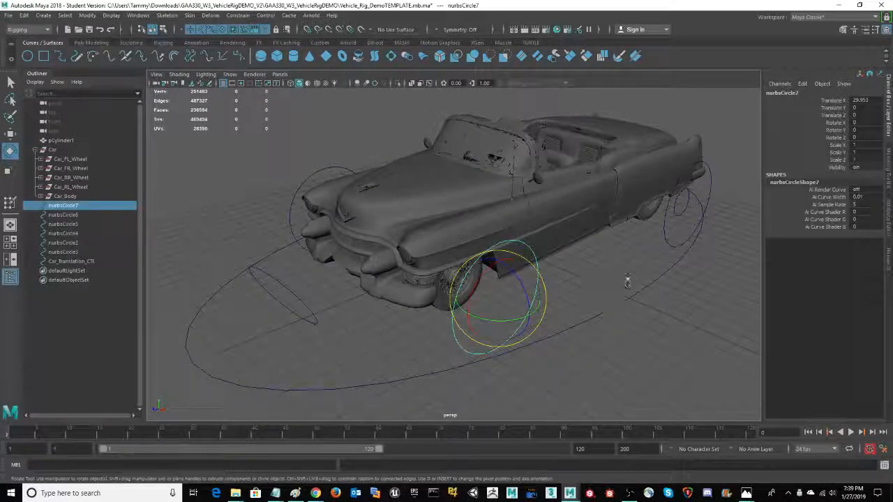
Select all control curves from nurbsCircle7 through Car_Translation_CTL and delete their construction history
{"action": "left_click", "coordinate": [73, 261], "text": "shift"}
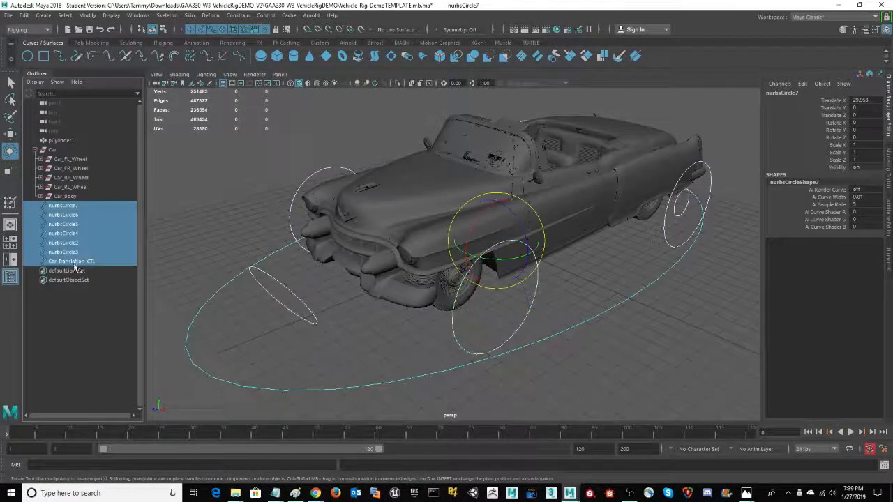
{"action": "left_click", "coordinate": [24, 15]}
{"action": "mouse_move", "coordinate": [70, 125]}
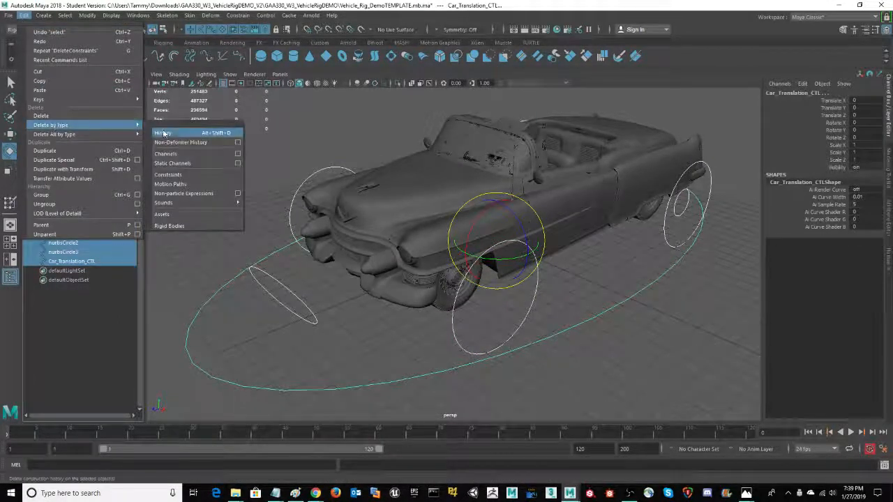
{"action": "left_click", "coordinate": [163, 132]}
Reset the Freeze Transformations options and try to freeze all the selected control curves together
{"action": "left_click", "coordinate": [89, 16]}
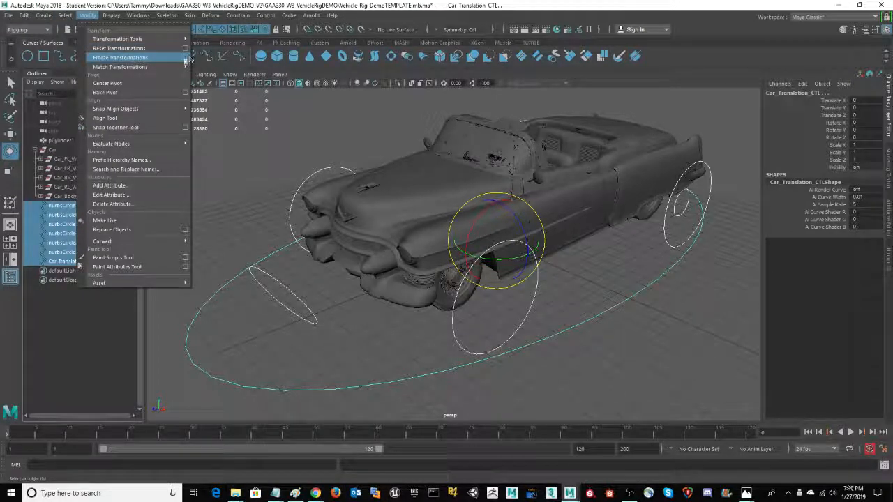
{"action": "left_click", "coordinate": [186, 58]}
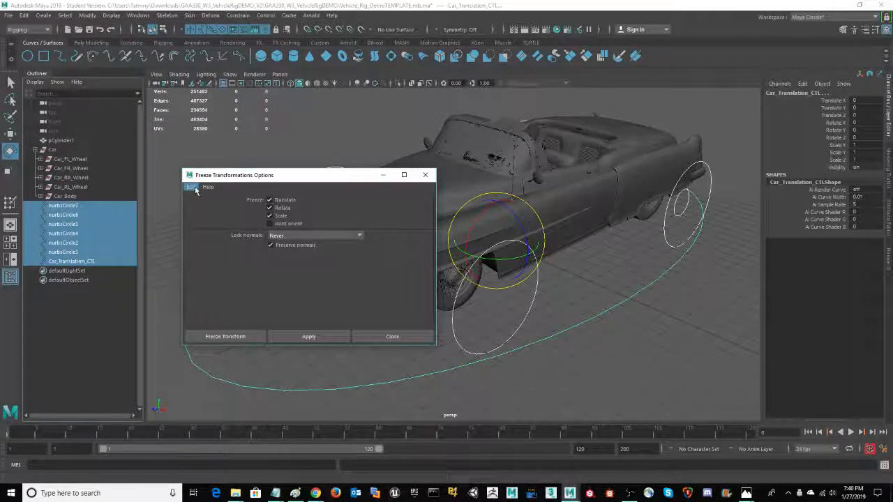
{"action": "left_click", "coordinate": [193, 187]}
{"action": "left_click", "coordinate": [212, 204]}
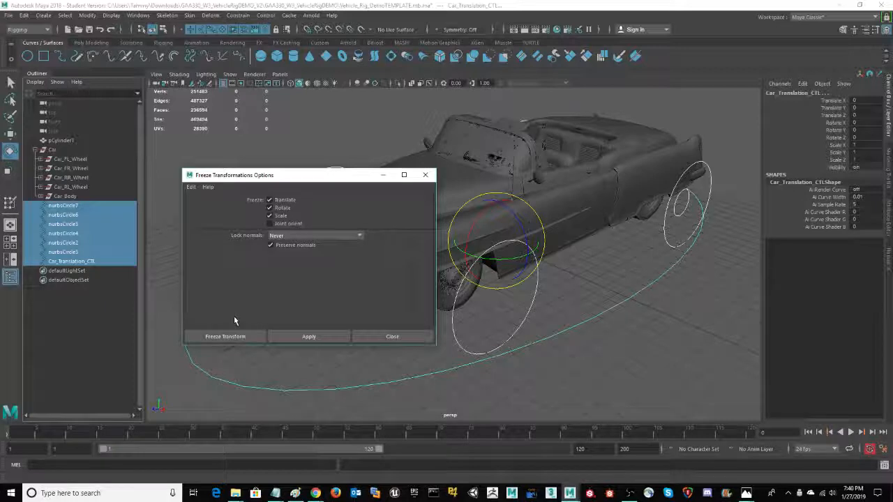
{"action": "left_click", "coordinate": [235, 338]}
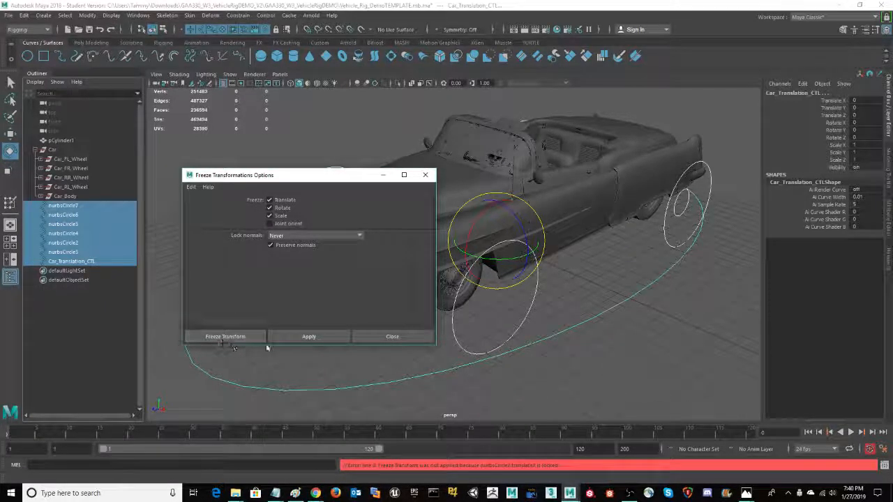
{"action": "left_click", "coordinate": [392, 337]}
Clear the group selection and delete the history of only the front-left wheel's control circle, nurbsCircle7
{"action": "left_click_drag", "start_coordinate": [418, 348], "coordinate": [504, 385], "text": "alt"}
{"action": "left_click", "coordinate": [493, 322]}
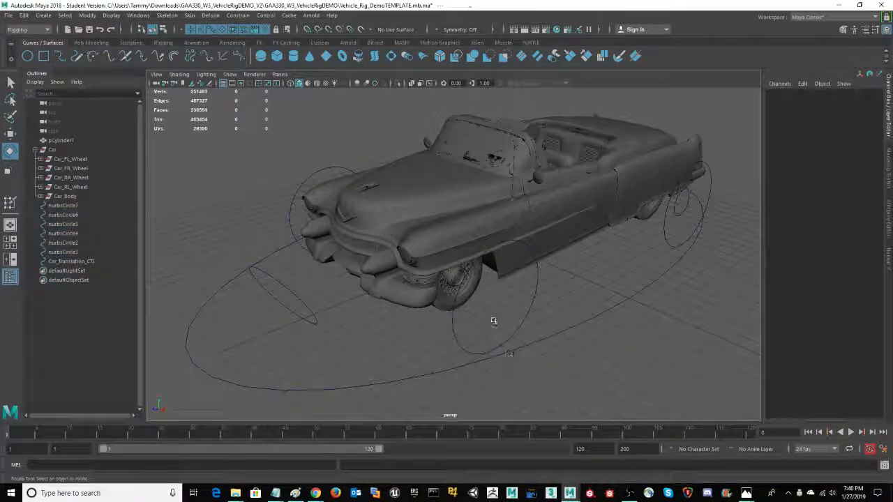
{"action": "left_click", "coordinate": [509, 353]}
{"action": "left_click", "coordinate": [588, 336]}
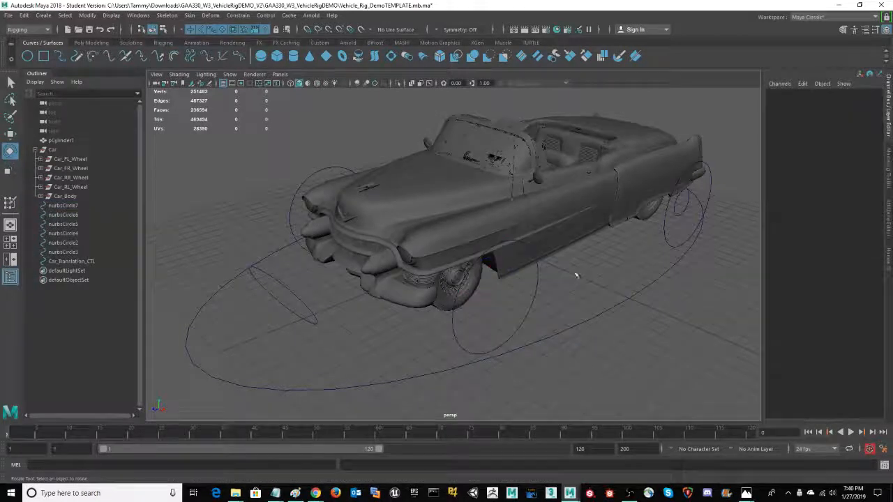
{"action": "left_click_drag", "start_coordinate": [574, 275], "coordinate": [531, 292]}
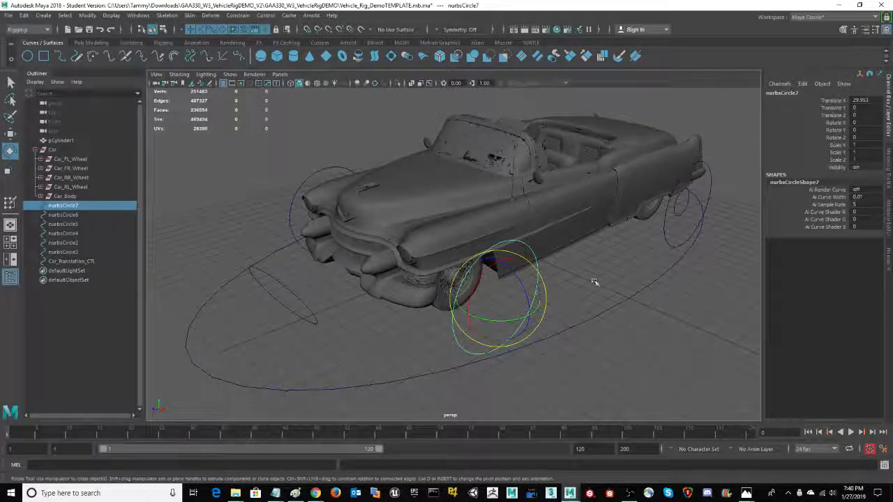
{"action": "left_click", "coordinate": [558, 289]}
{"action": "left_click", "coordinate": [538, 308]}
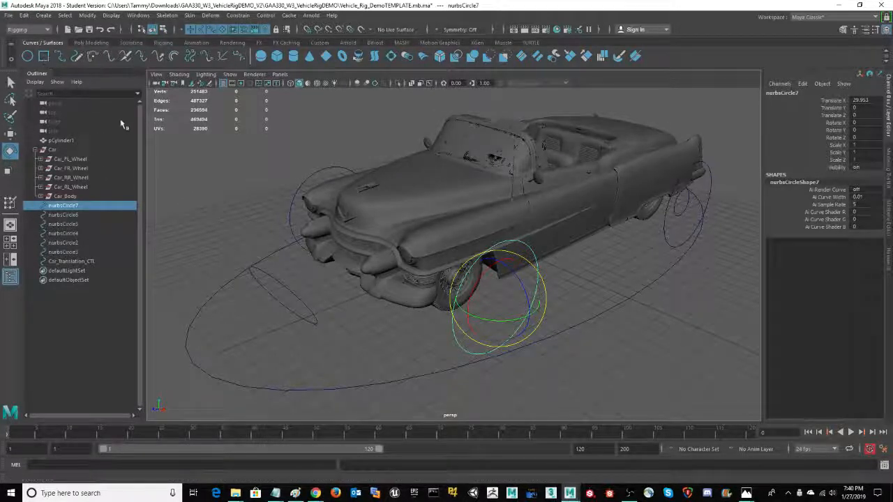
{"action": "left_click", "coordinate": [24, 15]}
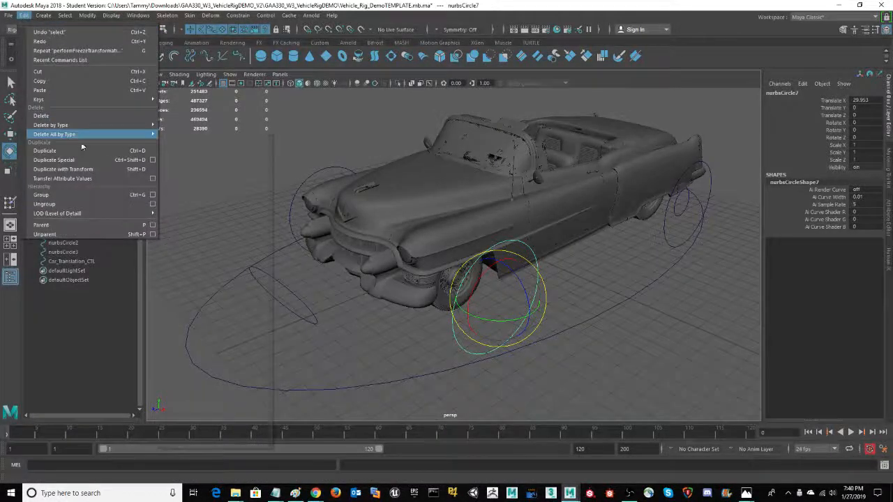
{"action": "mouse_move", "coordinate": [94, 126]}
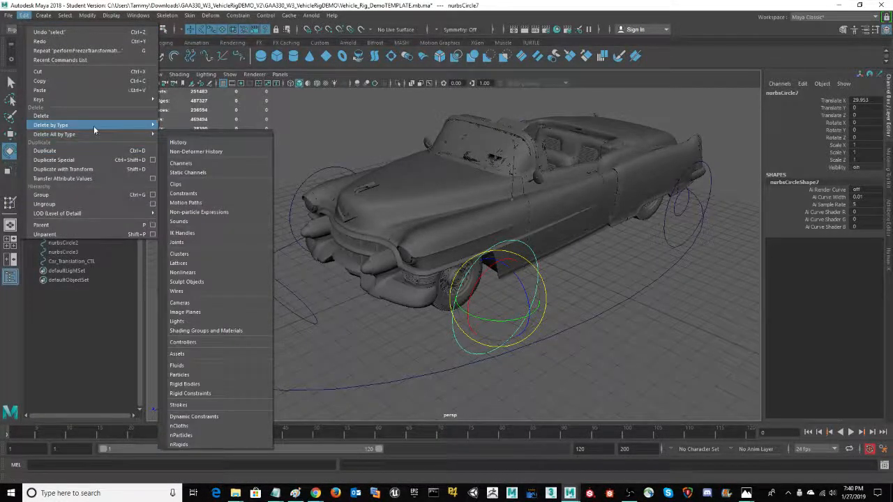
{"action": "left_click", "coordinate": [184, 133]}
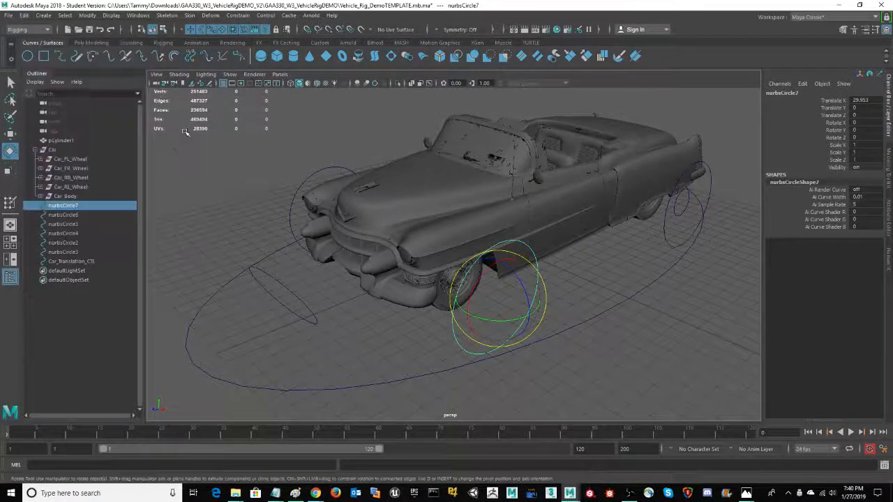
Freeze the transformations of the front-left wheel's control circle, nurbsCircle7, and reselect it to check its channel values
{"action": "left_click", "coordinate": [87, 15]}
{"action": "left_click", "coordinate": [105, 59]}
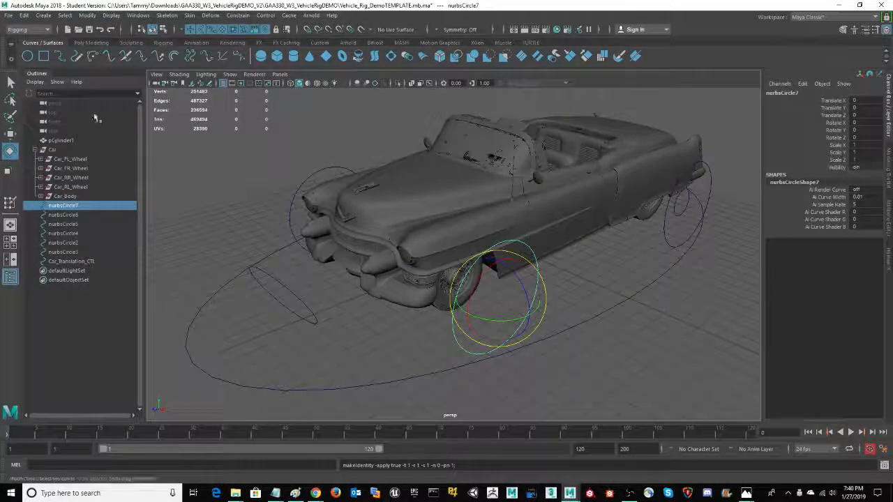
{"action": "left_click", "coordinate": [584, 279]}
{"action": "left_click_drag", "start_coordinate": [561, 282], "coordinate": [525, 298]}
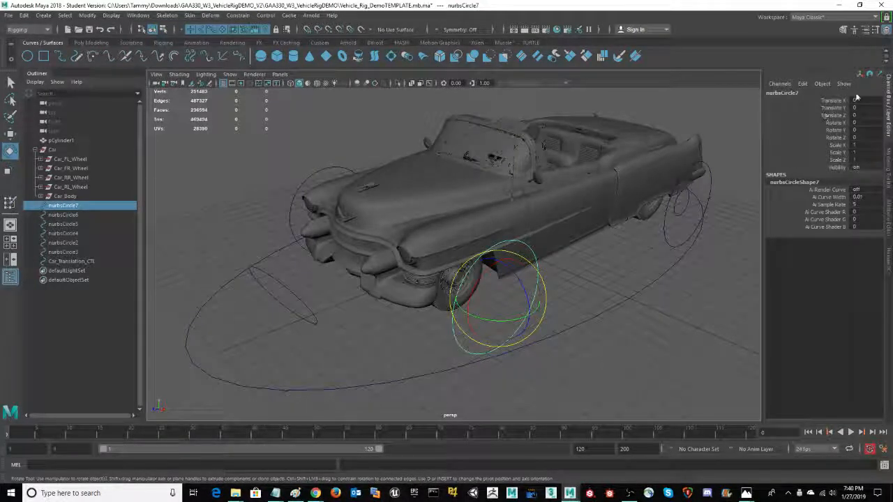
Delete the history and freeze the transformations of the large rear wheel control circle, nurbsCircle4
{"action": "left_click", "coordinate": [654, 247]}
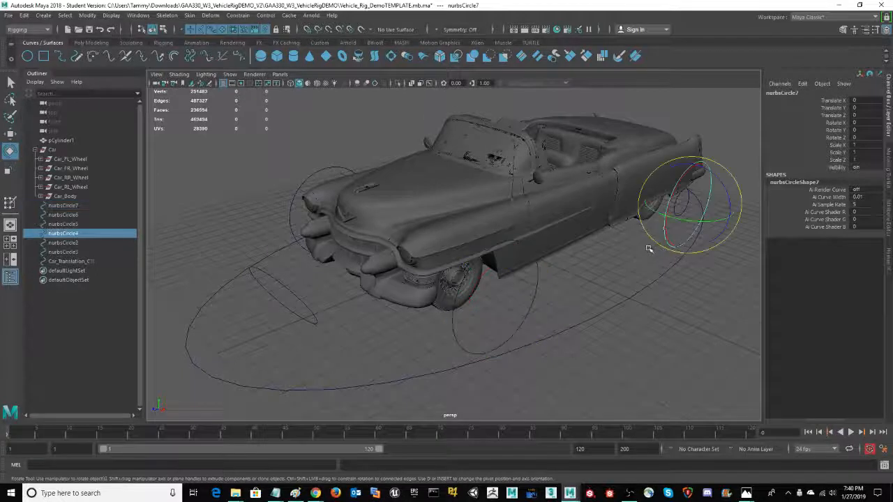
{"action": "left_click", "coordinate": [24, 14]}
{"action": "mouse_move", "coordinate": [84, 126]}
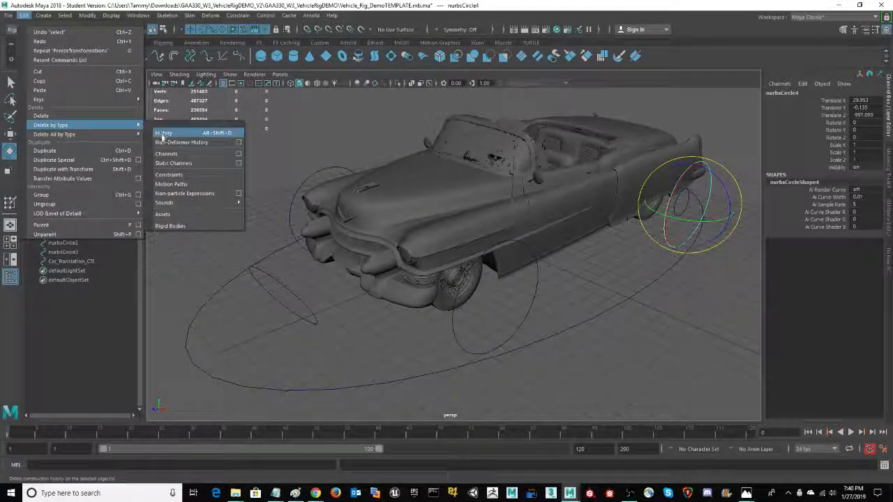
{"action": "left_click", "coordinate": [163, 133]}
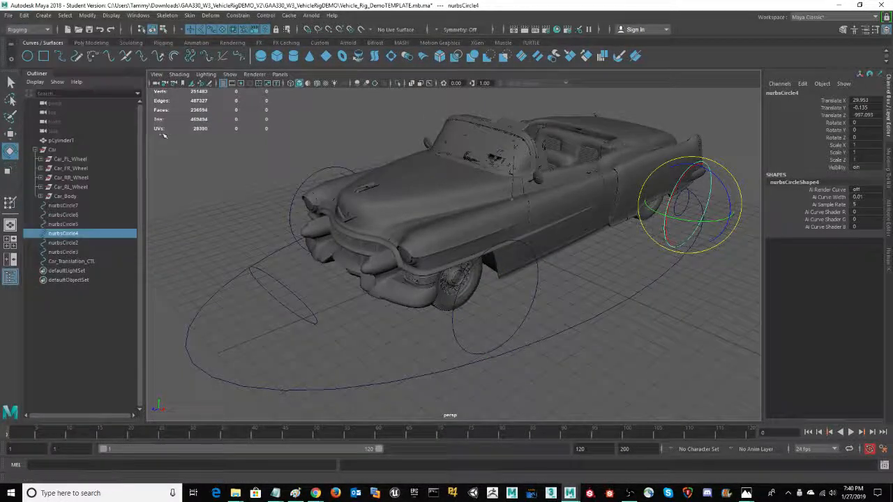
{"action": "left_click", "coordinate": [86, 15]}
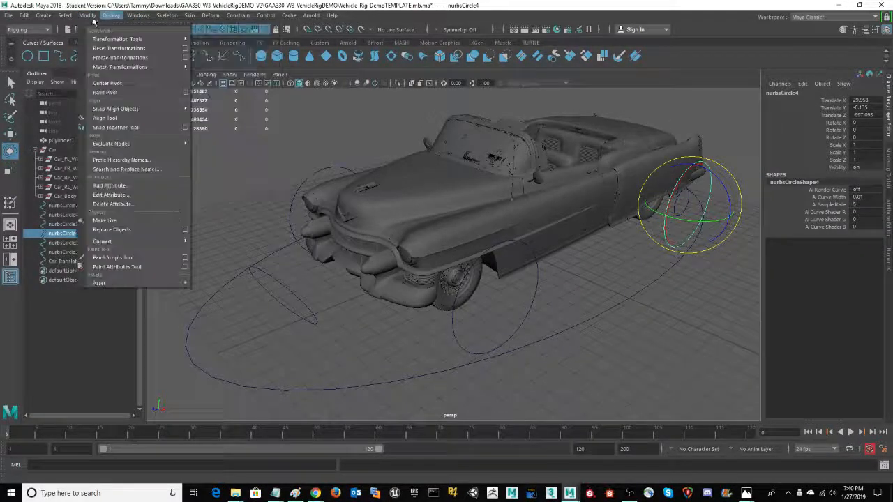
{"action": "left_click", "coordinate": [107, 58]}
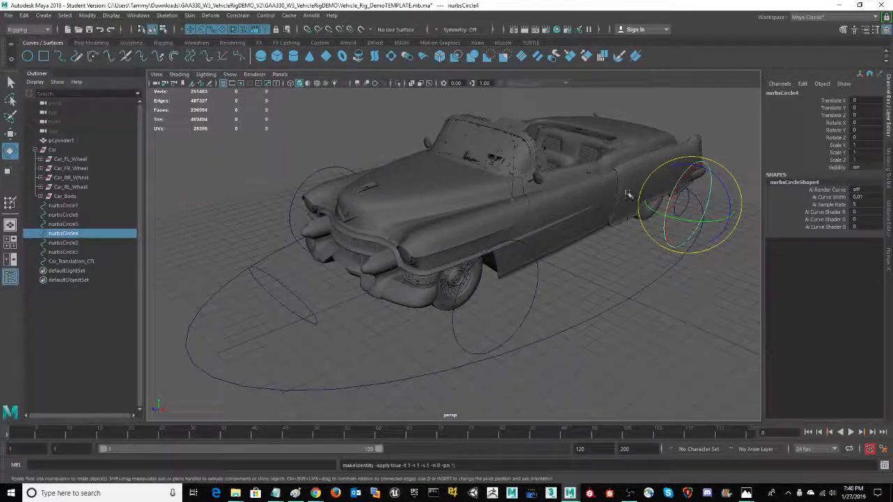
Delete the history and freeze the transformations of the small circle behind the car, nurbsCircle3
{"action": "left_click", "coordinate": [656, 238]}
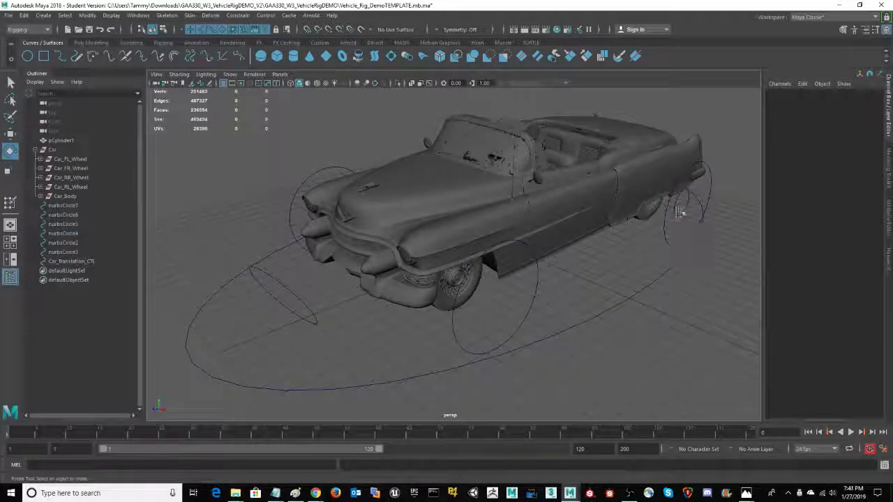
{"action": "left_click", "coordinate": [678, 208]}
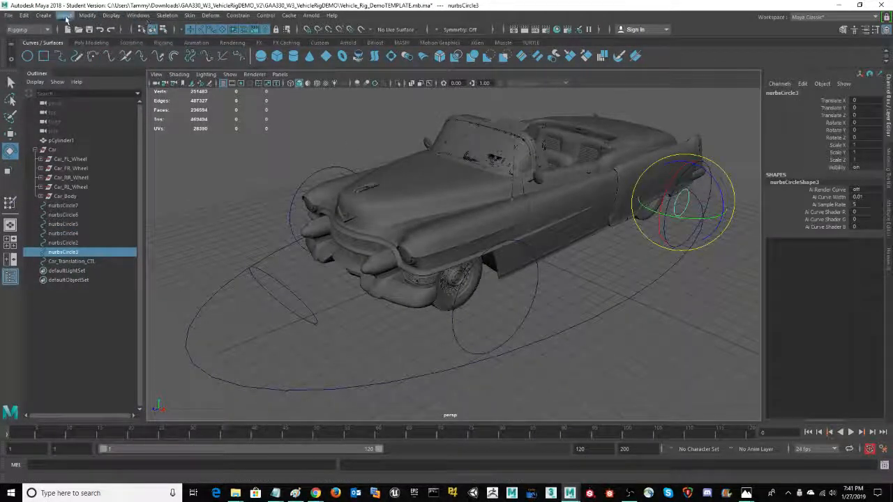
{"action": "left_click", "coordinate": [25, 15]}
{"action": "mouse_move", "coordinate": [60, 125]}
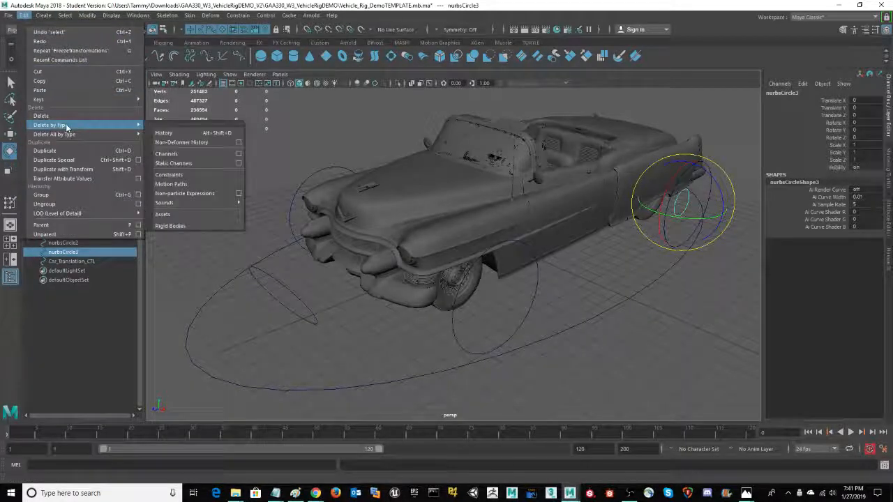
{"action": "left_click", "coordinate": [170, 134]}
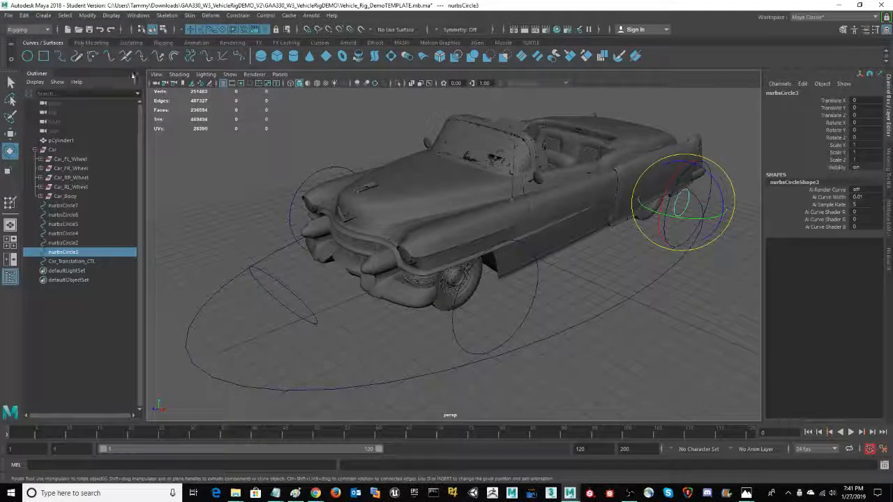
{"action": "left_click", "coordinate": [87, 15]}
{"action": "left_click", "coordinate": [115, 57]}
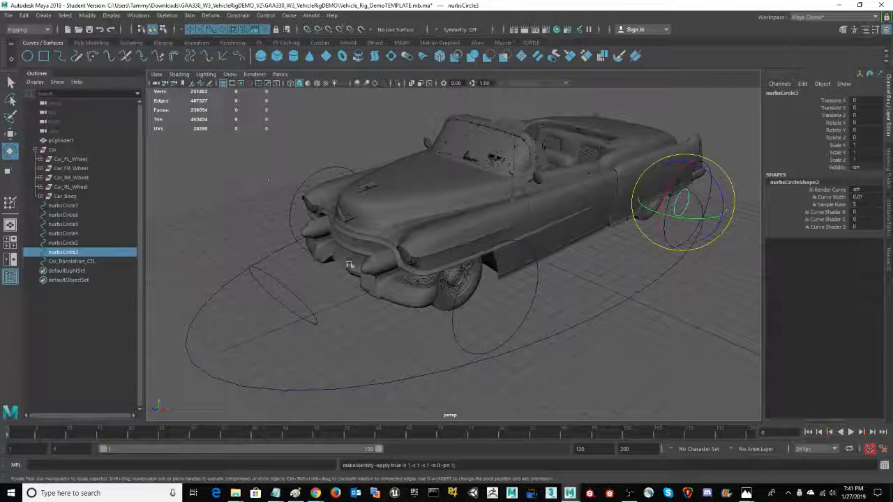
Unlock the translate, rotate and scale channels of the small circle in front of the car, nurbsCircle2
{"action": "left_click", "coordinate": [307, 314]}
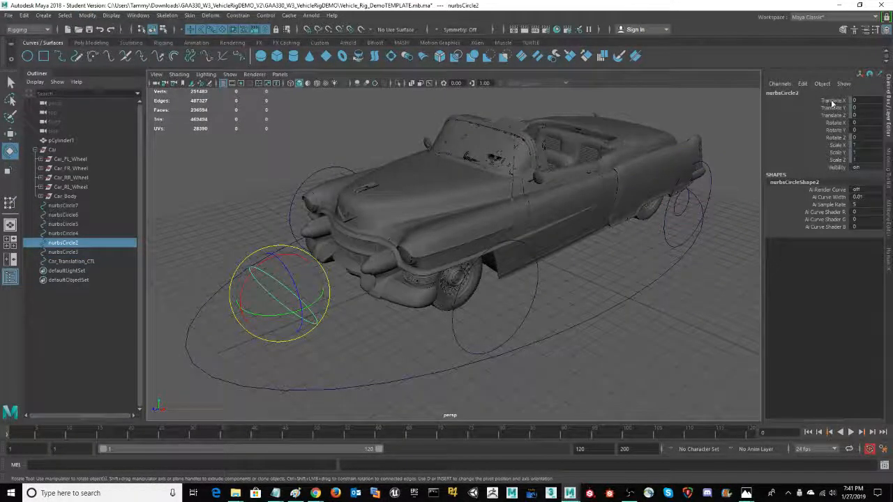
{"action": "left_click_drag", "start_coordinate": [831, 103], "coordinate": [829, 161]}
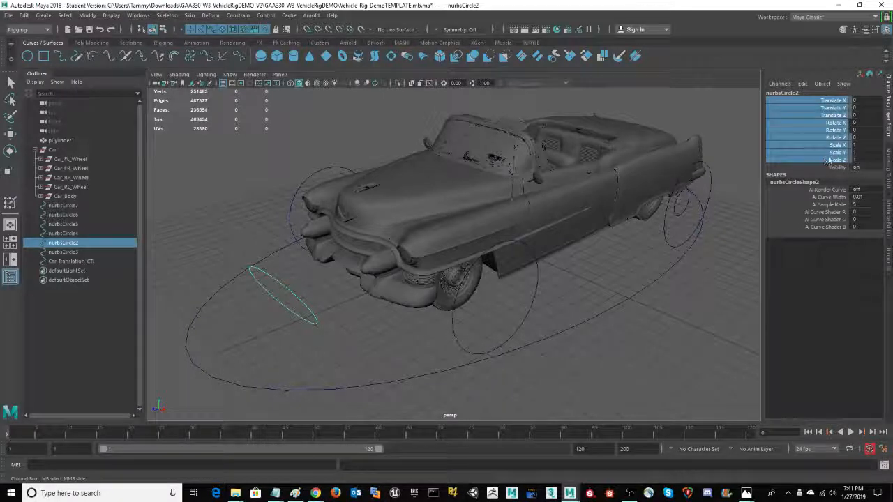
{"action": "left_click", "coordinate": [349, 339]}
{"action": "left_click", "coordinate": [312, 310]}
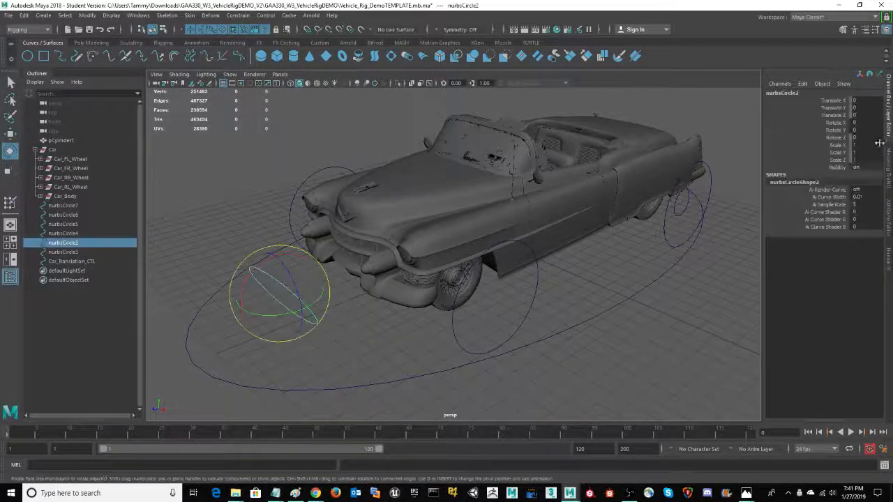
{"action": "left_click_drag", "start_coordinate": [832, 103], "coordinate": [831, 162]}
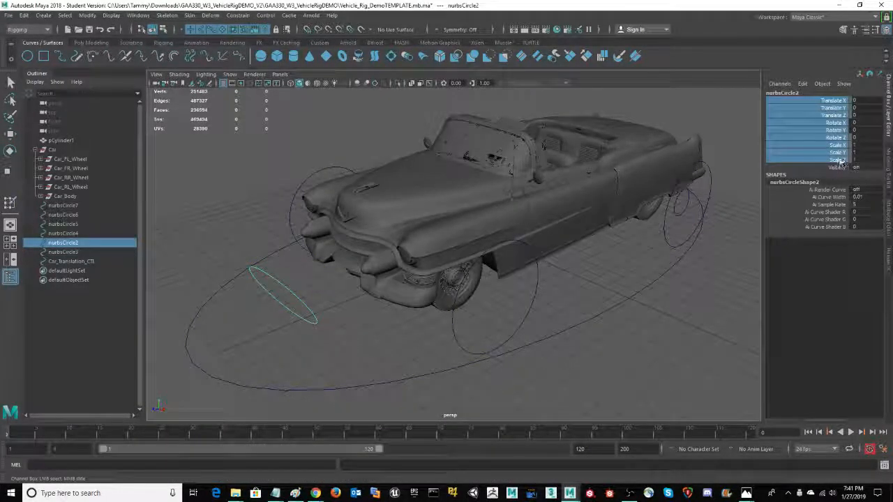
{"action": "right_click", "coordinate": [820, 151]}
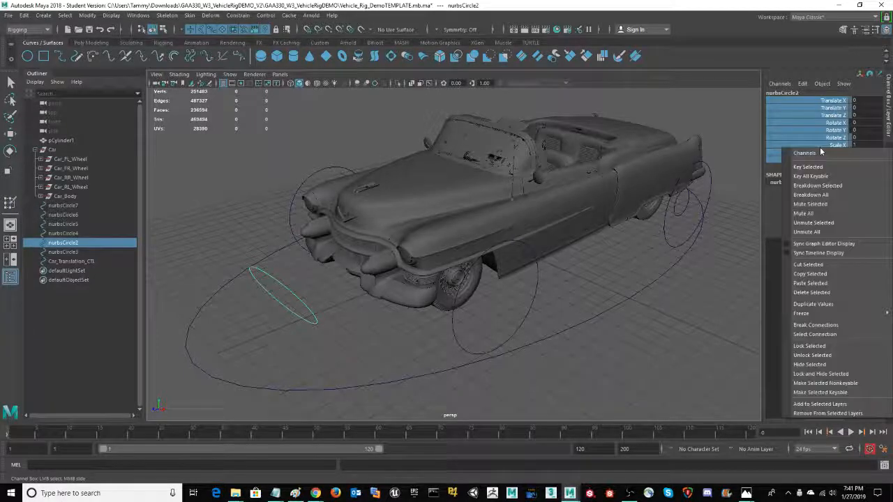
{"action": "left_click", "coordinate": [811, 355]}
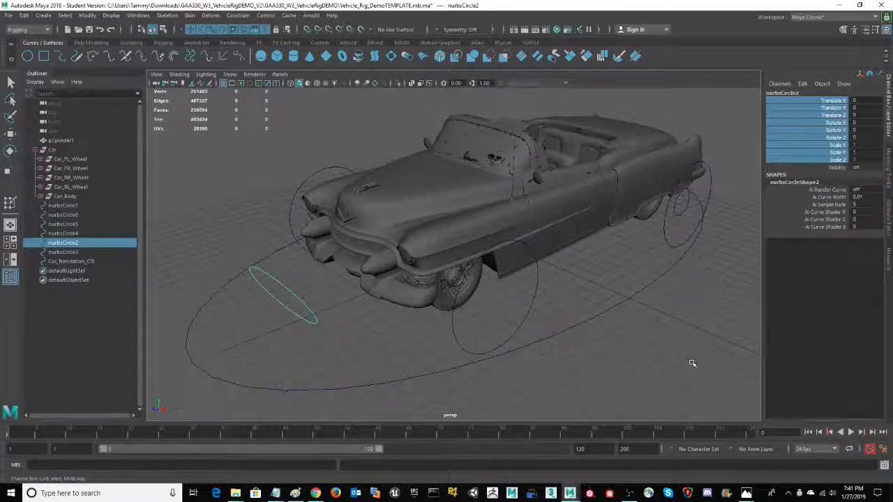
Reselect only the small circle in front of the car, nurbsCircle2, delete its history and freeze its transformations
{"action": "left_click", "coordinate": [691, 362]}
{"action": "left_click_drag", "start_coordinate": [621, 295], "coordinate": [638, 336]}
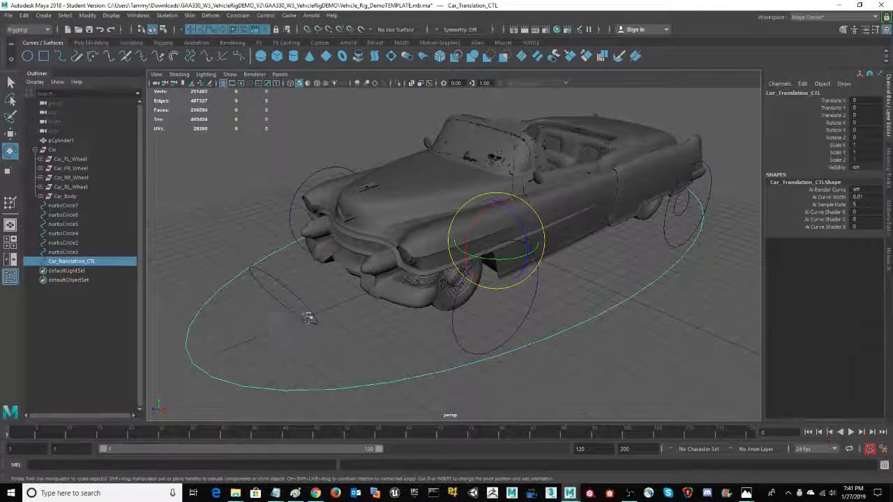
{"action": "left_click", "coordinate": [308, 318]}
{"action": "left_click", "coordinate": [24, 16]}
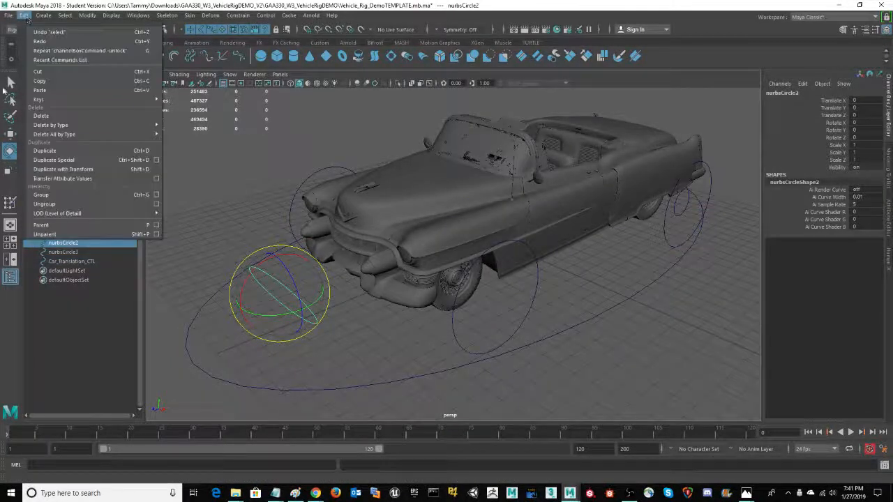
{"action": "left_click", "coordinate": [188, 125]}
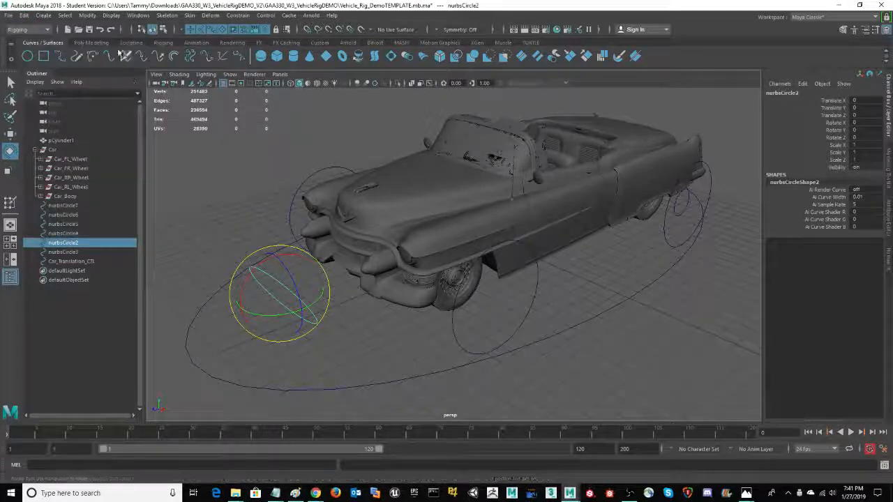
{"action": "left_click", "coordinate": [88, 15]}
{"action": "left_click", "coordinate": [111, 58]}
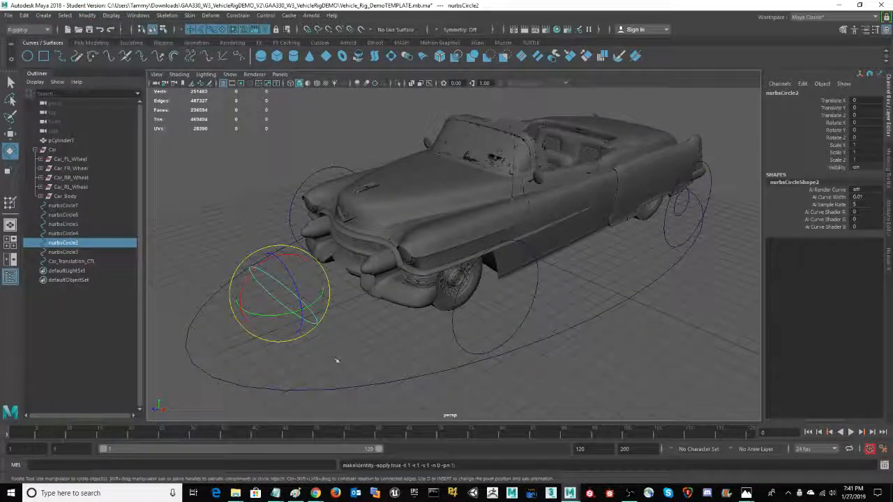
Delete the history and freeze the transformations of the large ground circle around the car, Car_Translation_CTL
{"action": "left_click", "coordinate": [366, 383]}
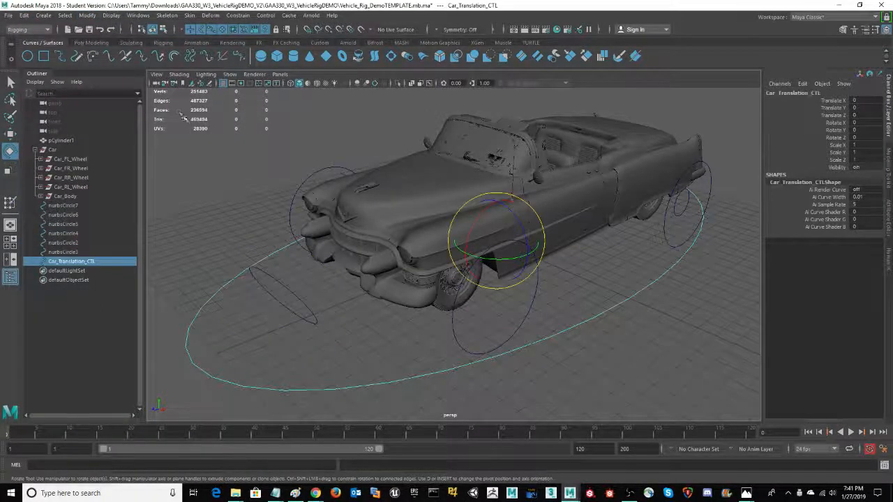
{"action": "left_click", "coordinate": [26, 15]}
{"action": "mouse_move", "coordinate": [102, 129]}
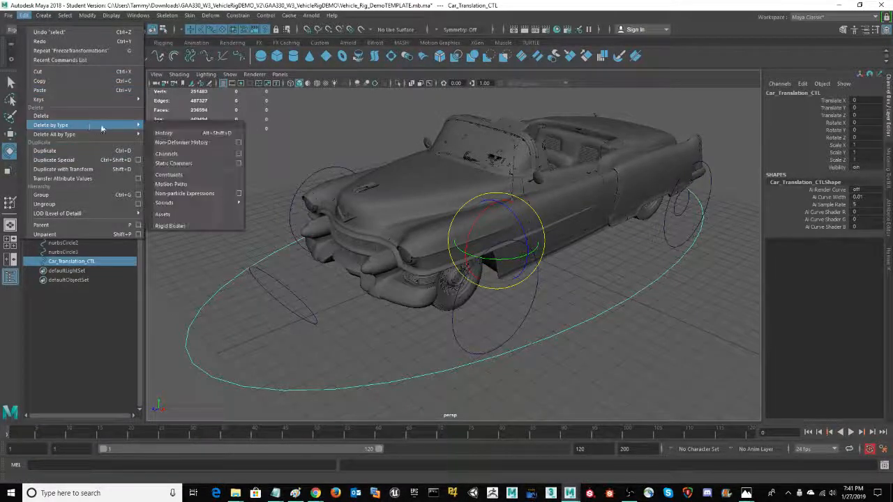
{"action": "left_click", "coordinate": [164, 133]}
{"action": "left_click", "coordinate": [112, 15]}
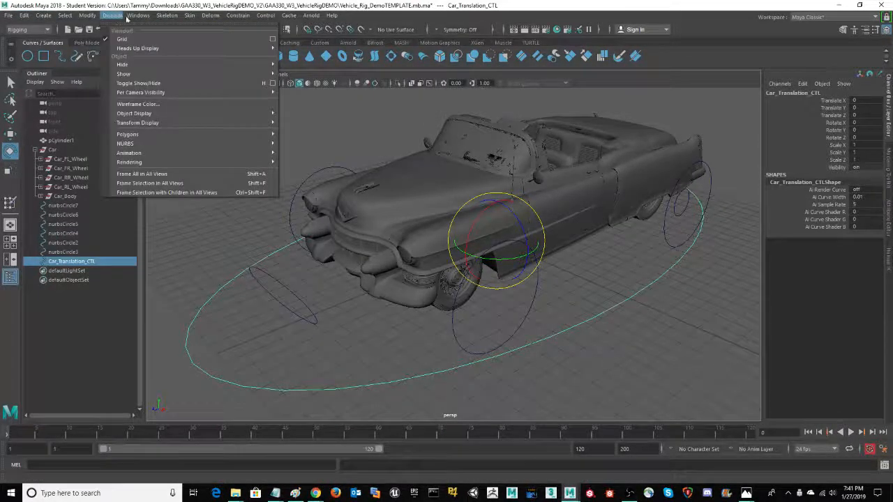
{"action": "mouse_move", "coordinate": [87, 15]}
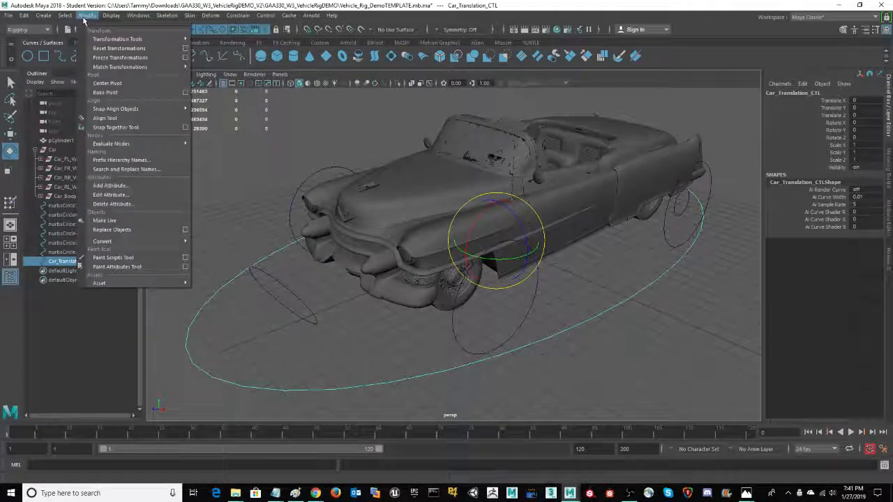
{"action": "left_click", "coordinate": [113, 61]}
Delete the history of the control circle beside the rear wheel on the car's far side, nurbsCircle6
{"action": "left_click_drag", "start_coordinate": [673, 349], "coordinate": [644, 334], "text": "alt"}
{"action": "left_click", "coordinate": [569, 116]}
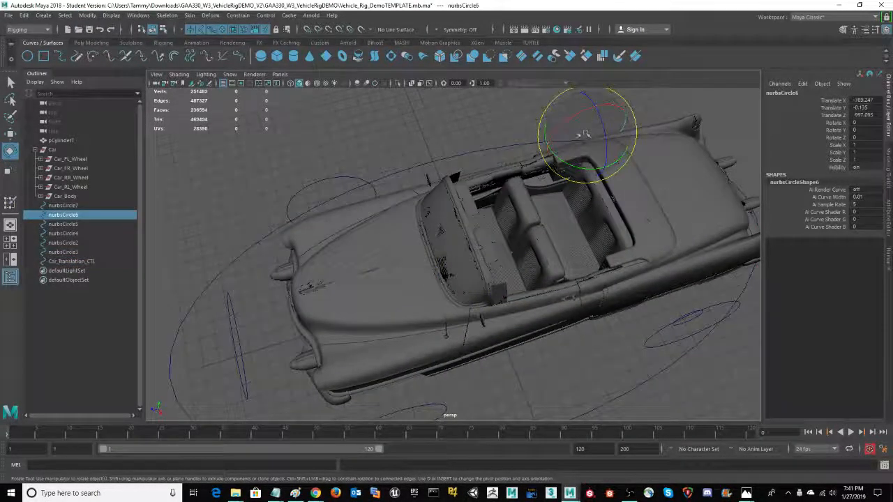
{"action": "left_click", "coordinate": [25, 15]}
{"action": "mouse_move", "coordinate": [83, 128]}
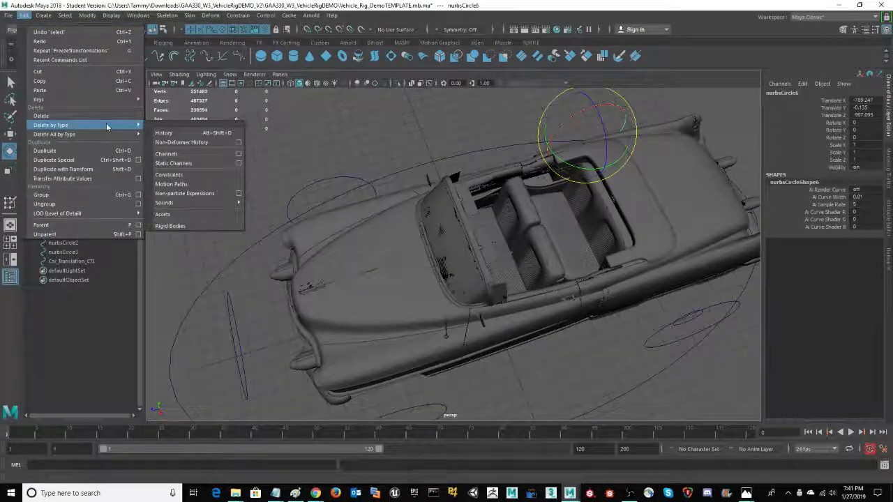
{"action": "left_click", "coordinate": [159, 131]}
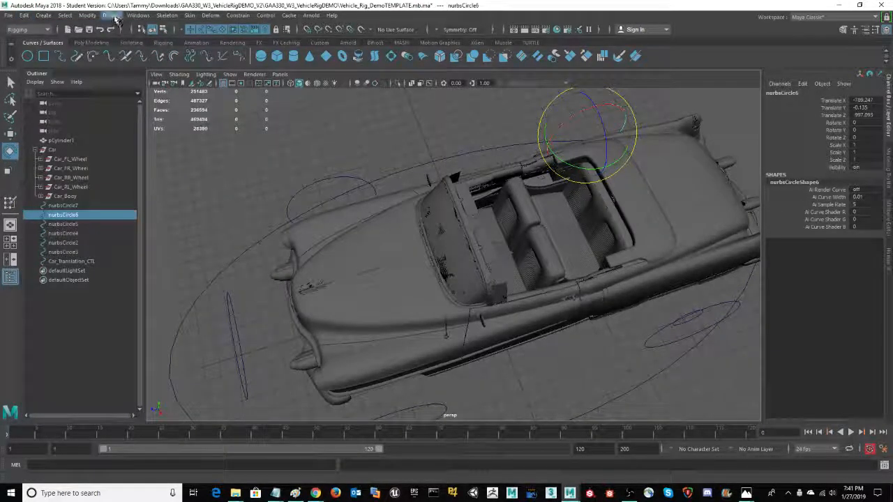
Freeze the transformations of the far-side rear wheel's control circle, nurbsCircle6
{"action": "left_click", "coordinate": [87, 15]}
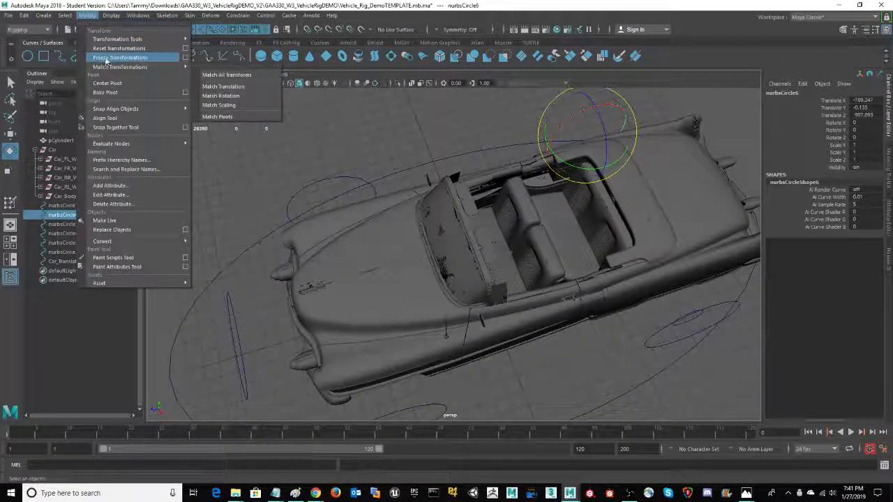
{"action": "left_click", "coordinate": [384, 172]}
{"action": "left_click_drag", "start_coordinate": [384, 172], "coordinate": [391, 130], "text": "alt"}
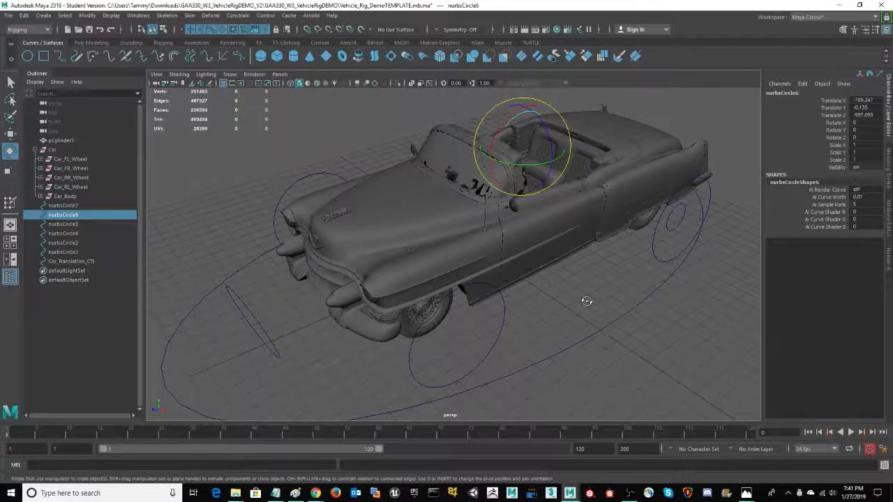
{"action": "left_click_drag", "start_coordinate": [584, 247], "coordinate": [628, 115], "text": "alt"}
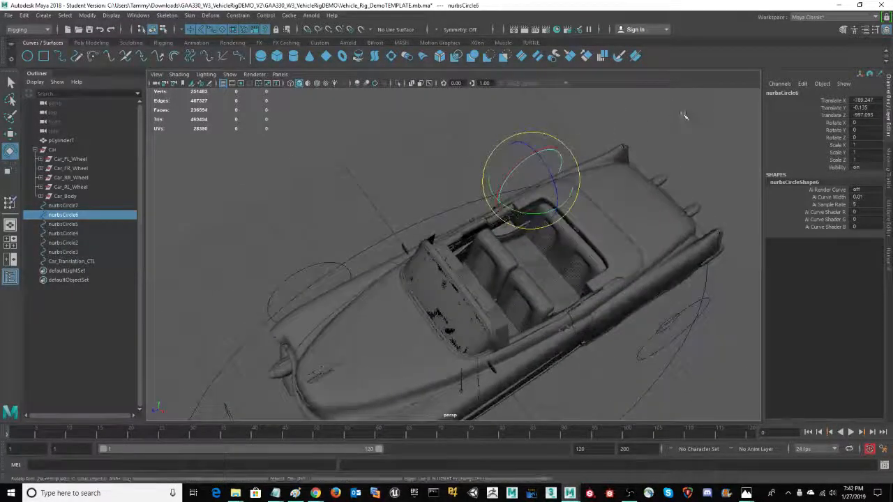
{"action": "left_click", "coordinate": [536, 141]}
{"action": "left_click_drag", "start_coordinate": [555, 160], "coordinate": [555, 160]}
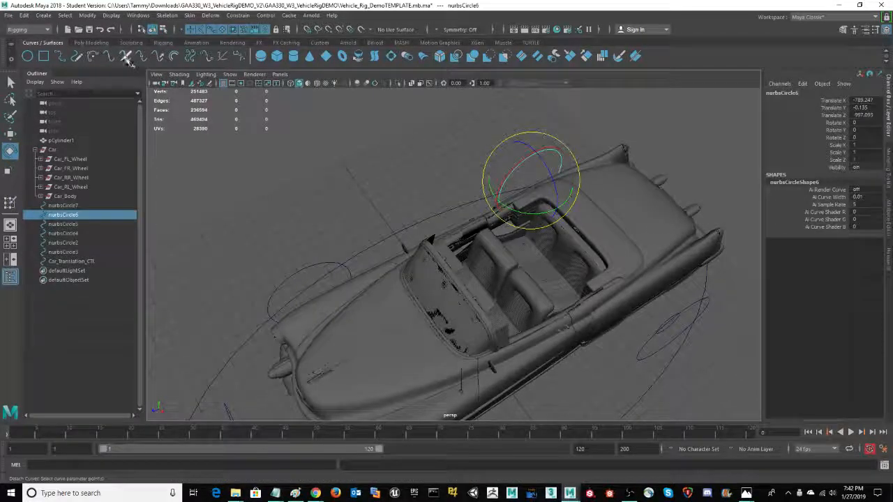
{"action": "left_click", "coordinate": [87, 16]}
{"action": "left_click", "coordinate": [103, 57]}
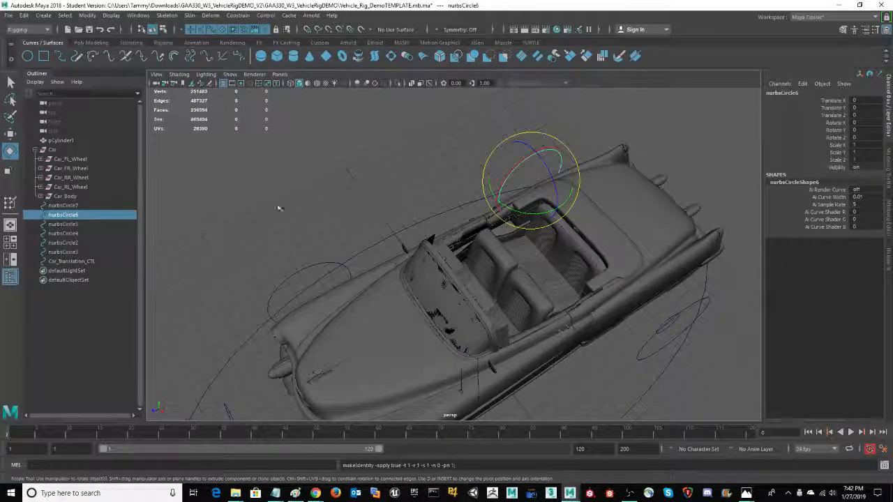
Select the car's control circles one after another and check that their channel values have been zeroed
{"action": "left_click_drag", "start_coordinate": [314, 185], "coordinate": [493, 342], "text": "alt"}
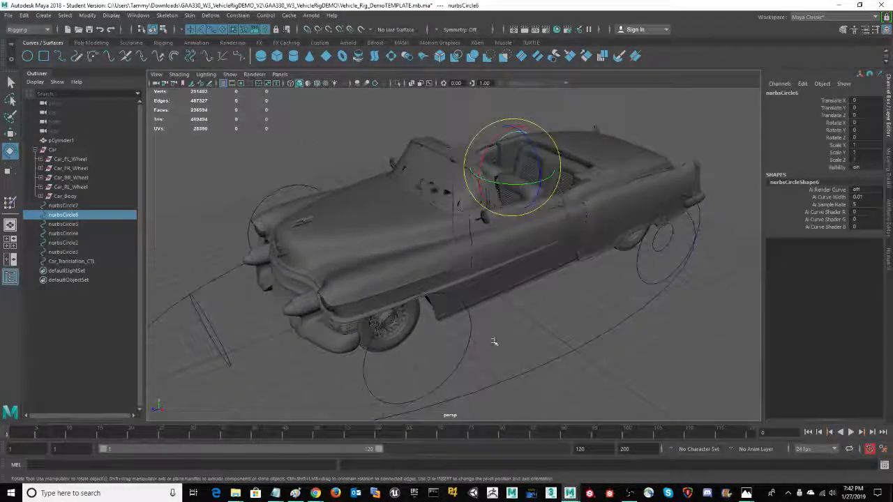
{"action": "left_click", "coordinate": [649, 322]}
{"action": "left_click_drag", "start_coordinate": [668, 264], "coordinate": [638, 311]}
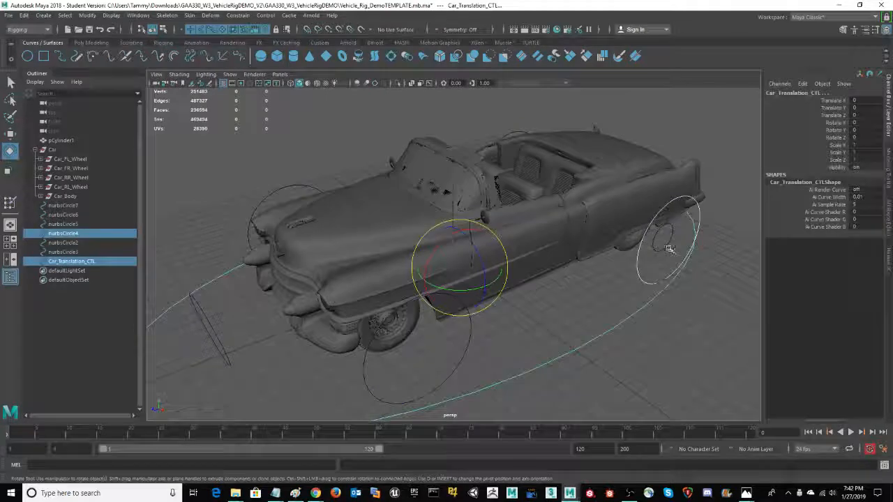
{"action": "left_click", "coordinate": [654, 243]}
{"action": "left_click", "coordinate": [279, 187]}
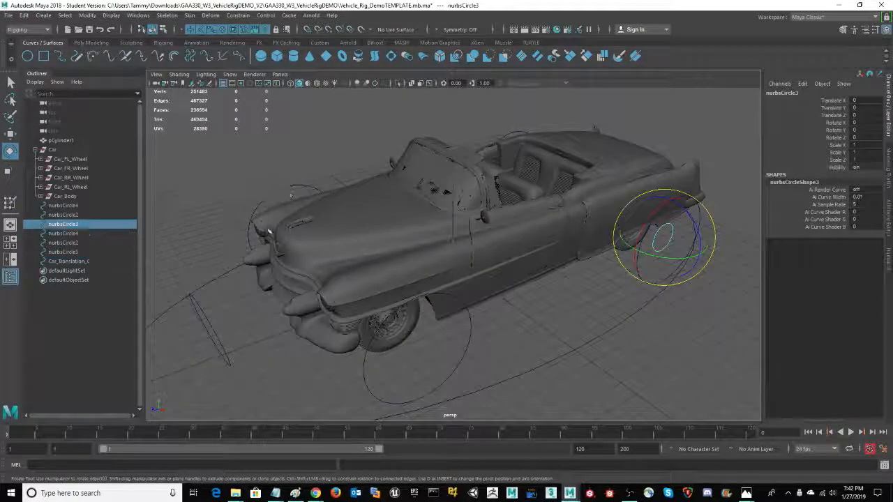
{"action": "middle_click_drag", "start_coordinate": [164, 204], "coordinate": [194, 171], "text": "alt"}
{"action": "left_click", "coordinate": [244, 305]}
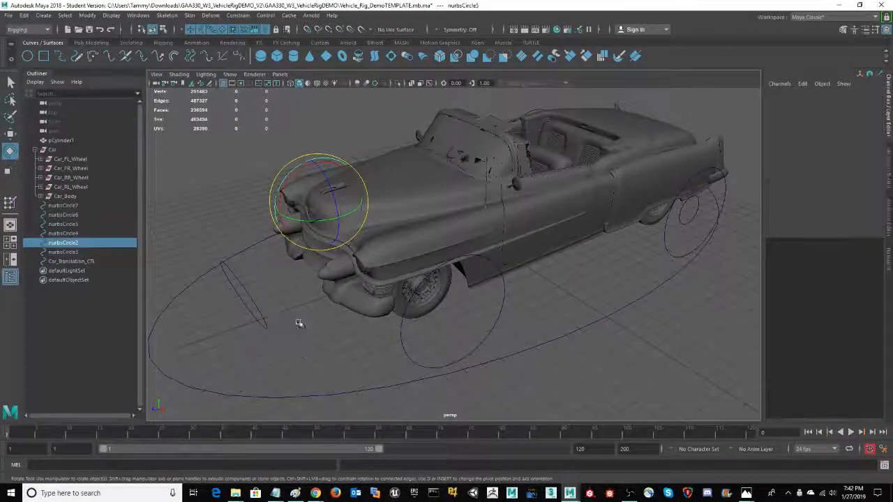
{"action": "middle_click_drag", "start_coordinate": [299, 323], "coordinate": [303, 281], "text": "alt"}
{"action": "left_click", "coordinate": [350, 345]}
{"action": "left_click_drag", "start_coordinate": [475, 323], "coordinate": [612, 373], "text": "alt"}
{"action": "left_click", "coordinate": [609, 371]}
Rename the front-left wheel's control circle, nurbsCircle7, as L_F_Wheel_CTL
{"action": "left_click", "coordinate": [528, 318]}
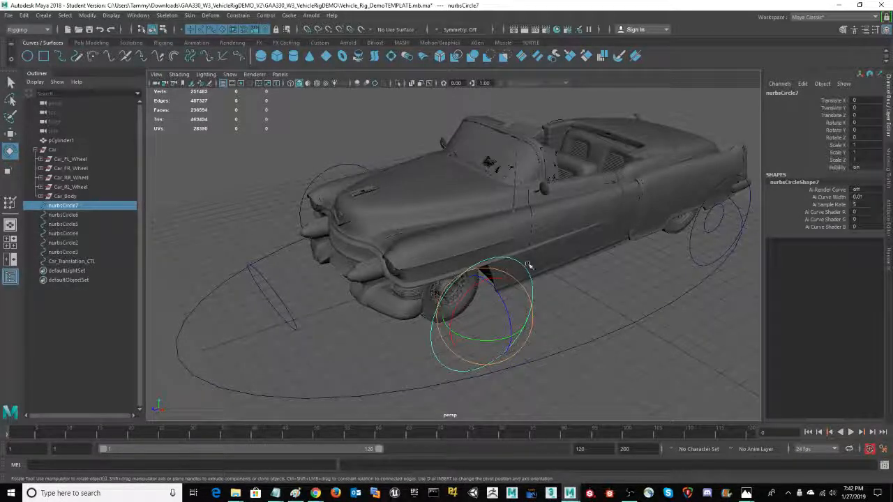
{"action": "double_click", "coordinate": [73, 208]}
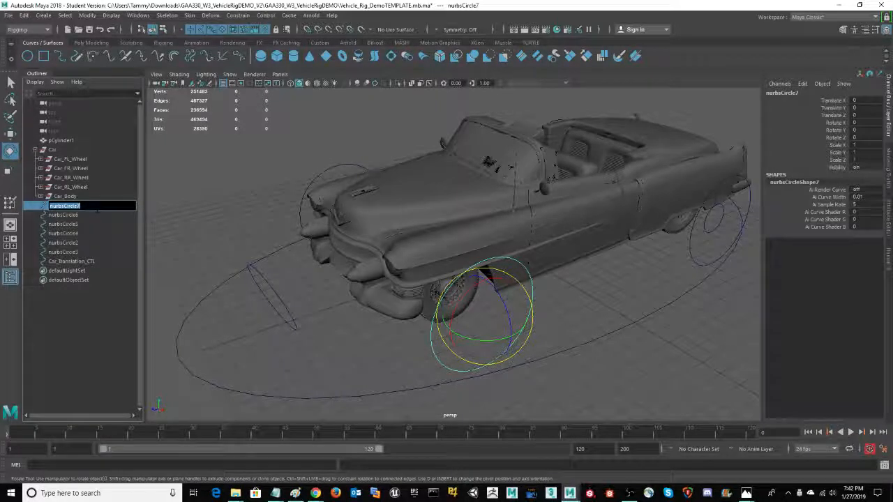
{"action": "type", "text": "L"}
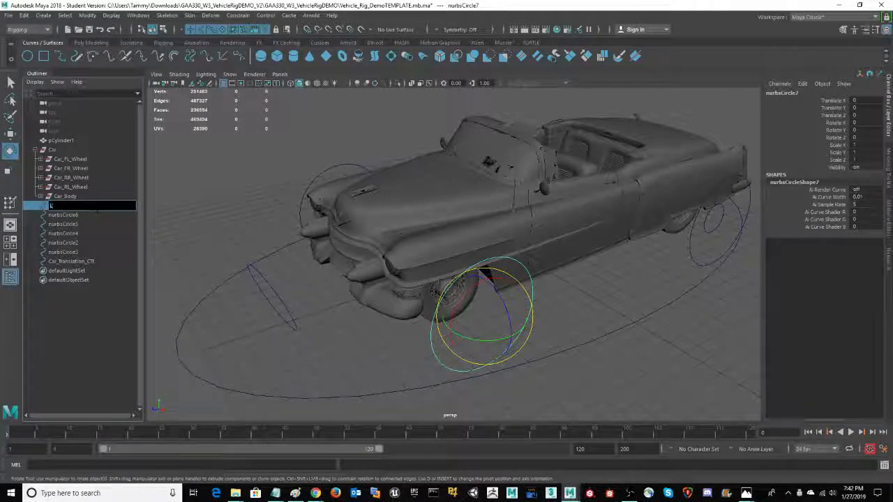
{"action": "type", "text": "_F_Wheel_CTL"}
{"action": "left_click_drag", "start_coordinate": [86, 207], "coordinate": [49, 207]}
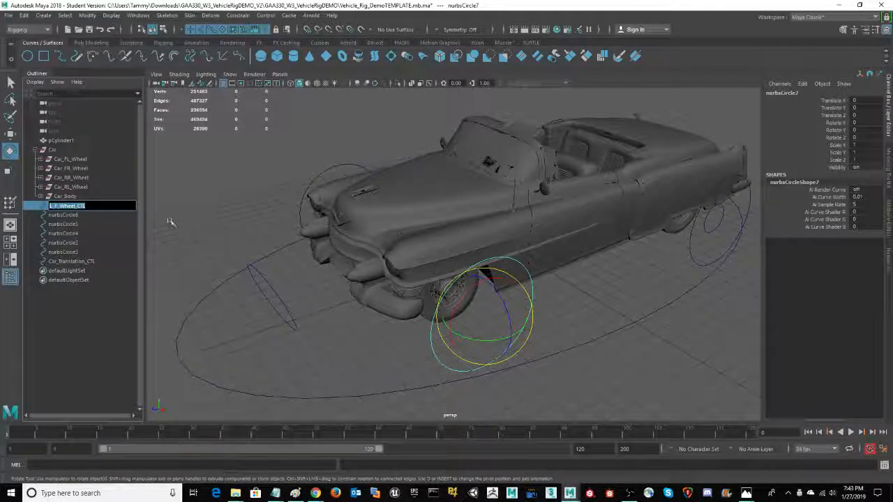
{"action": "key", "text": "Return"}
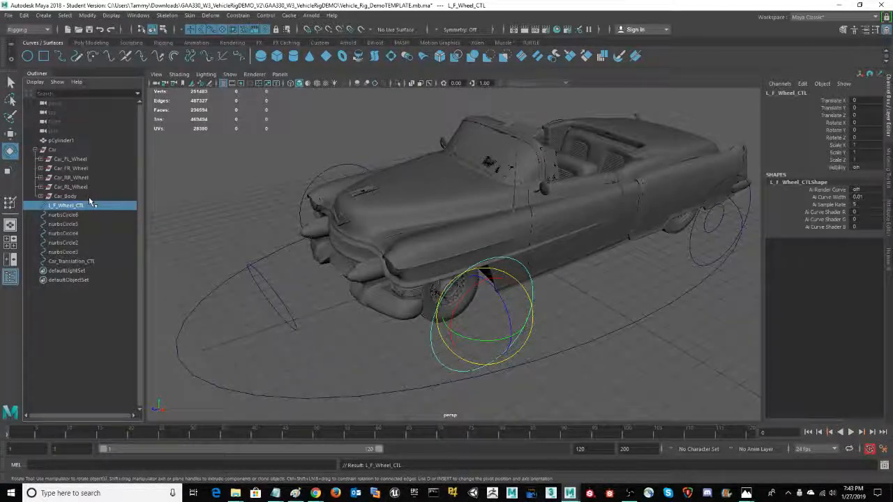
Select the Car_FL_Wheel group and the L_F_Wheel_CTL curve in turn to compare the wheel with its control
{"action": "left_click", "coordinate": [80, 159]}
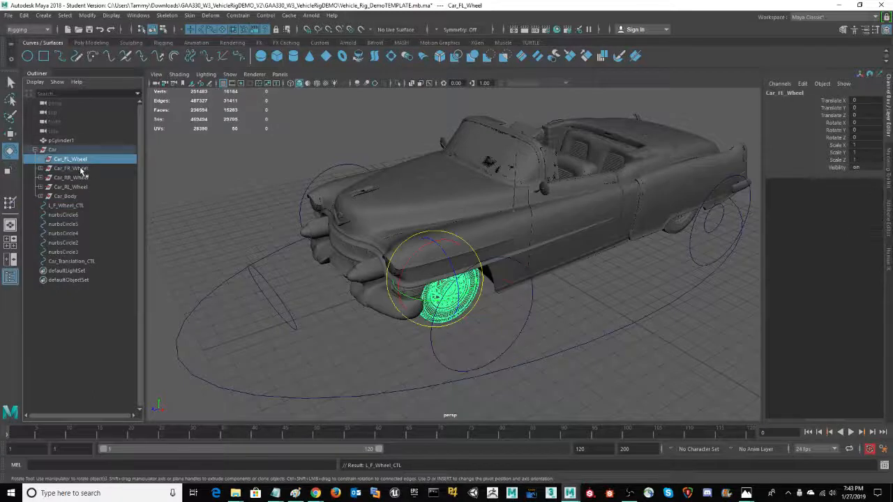
{"action": "left_click", "coordinate": [81, 206]}
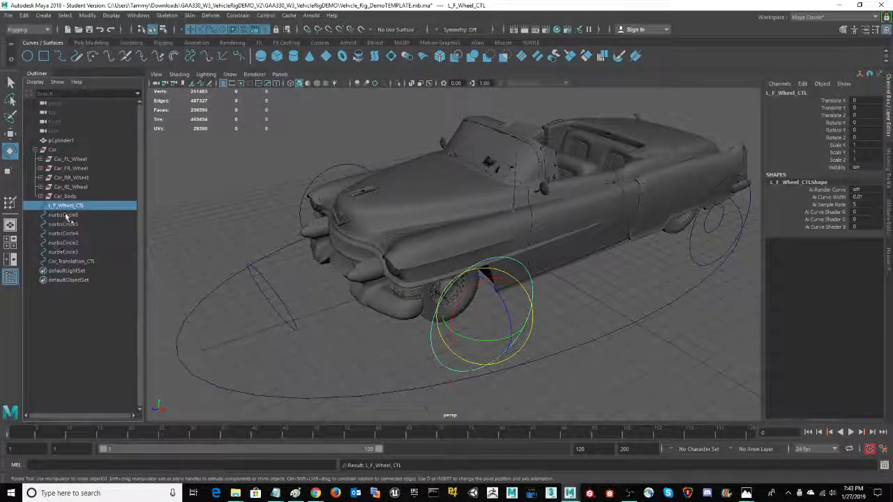
{"action": "mouse_move", "coordinate": [66, 217]}
{"action": "middle_mouse_down"}
{"action": "mouse_move", "coordinate": [70, 205]}
{"action": "mouse_move", "coordinate": [88, 207]}
{"action": "mouse_move", "coordinate": [75, 210]}
{"action": "middle_mouse_up"}
Select the front-left tyre mesh and move the selection up to its parent wheel group, Car_FL_Wheel
{"action": "left_click", "coordinate": [424, 331]}
{"action": "left_click", "coordinate": [429, 317]}
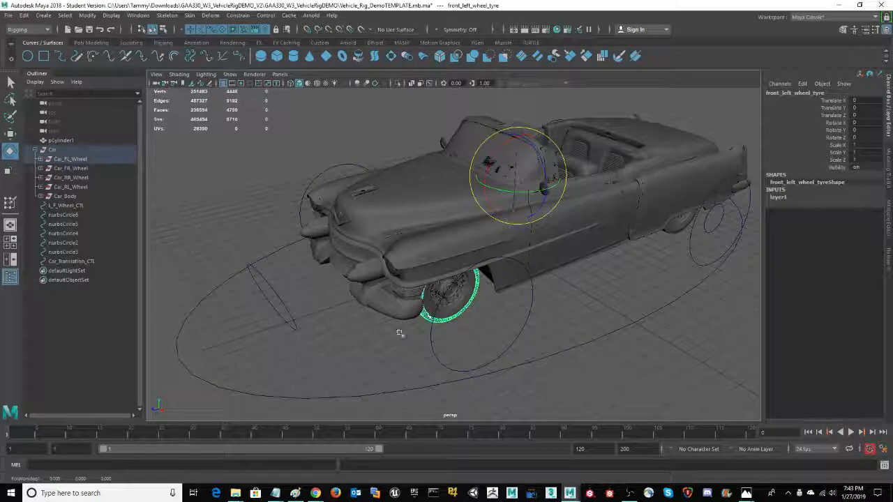
{"action": "key", "text": "Up"}
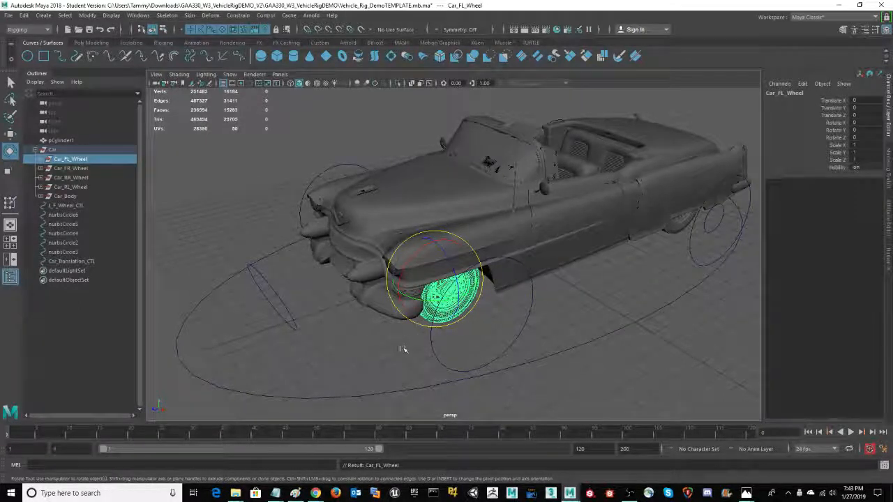
Select the L_F_Wheel_CTL curve first, adding the Car_FL_Wheel group to the selection as the object it drives
{"action": "left_click_drag", "start_coordinate": [405, 350], "coordinate": [402, 347], "text": "alt"}
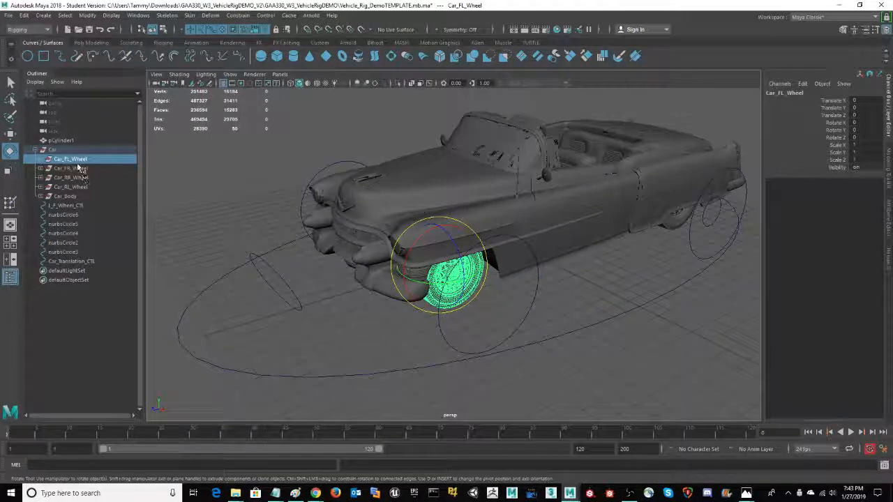
{"action": "left_click", "coordinate": [416, 343]}
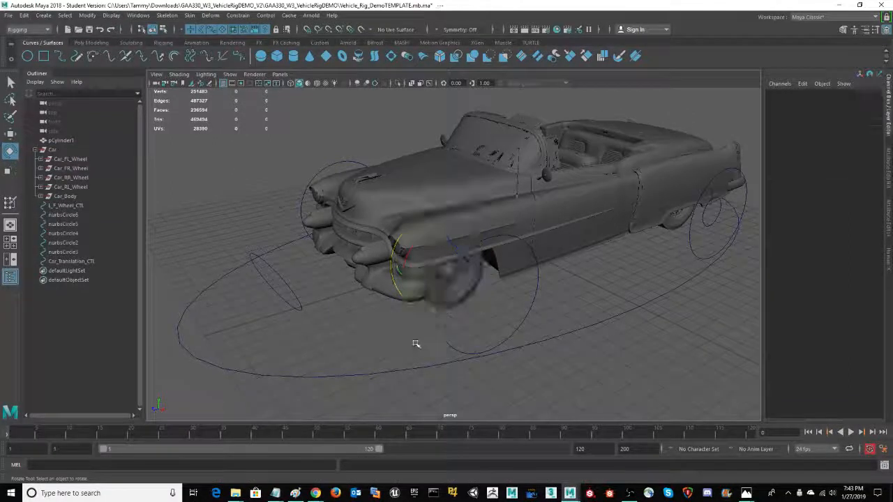
{"action": "left_click", "coordinate": [459, 342]}
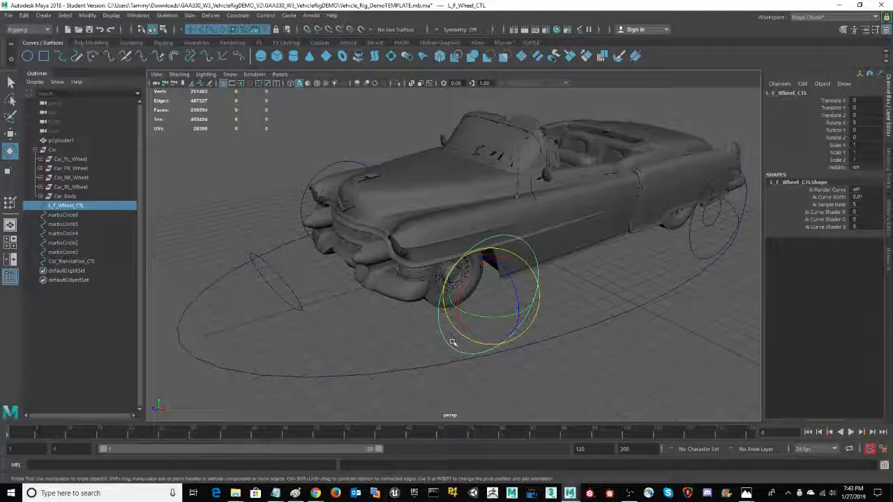
{"action": "left_click", "coordinate": [77, 160], "text": "ctrl"}
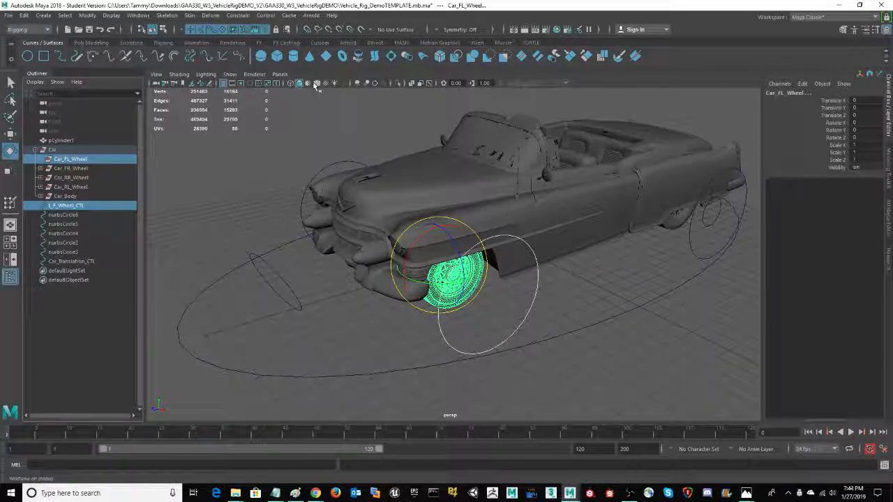
Open the Point constraint options, reset them to their defaults and keep the front-left wheel in view
{"action": "left_click", "coordinate": [238, 15]}
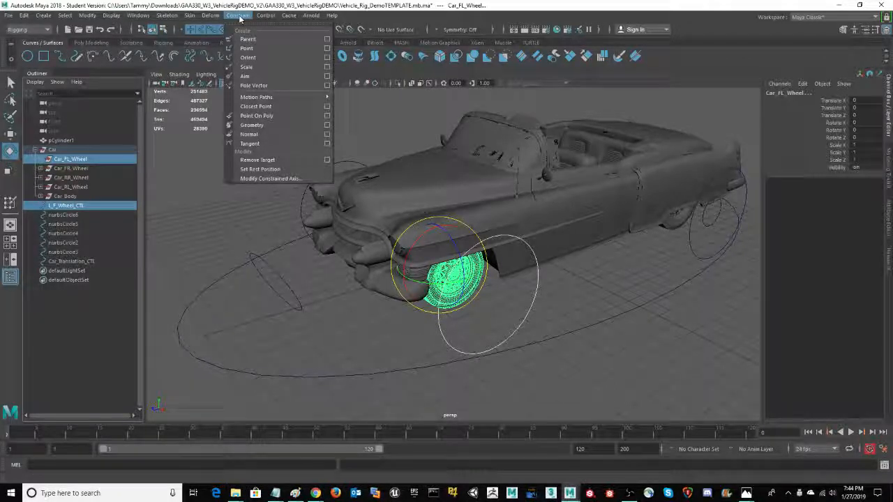
{"action": "left_click", "coordinate": [327, 56]}
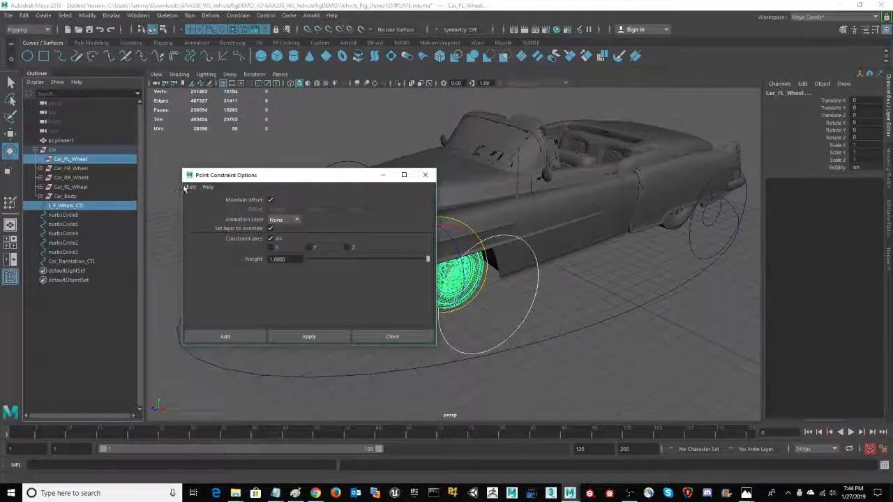
{"action": "left_click", "coordinate": [191, 187]}
{"action": "left_click", "coordinate": [199, 206]}
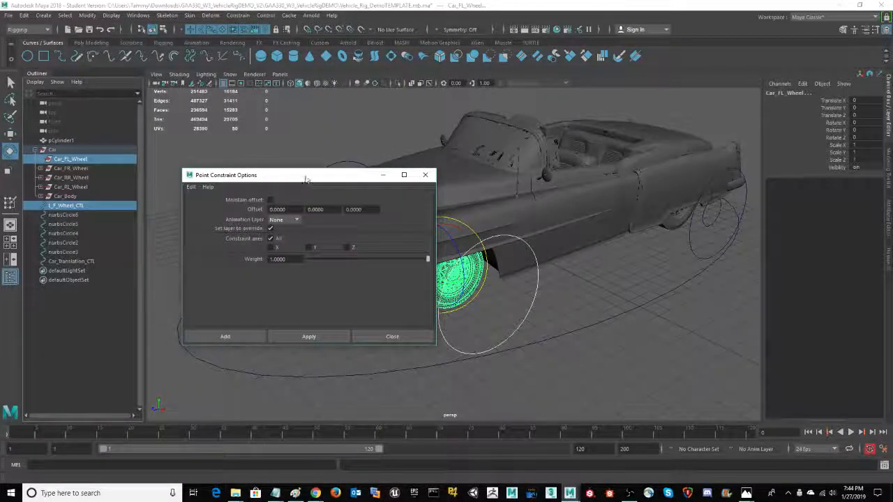
{"action": "left_click_drag", "start_coordinate": [303, 178], "coordinate": [164, 144]}
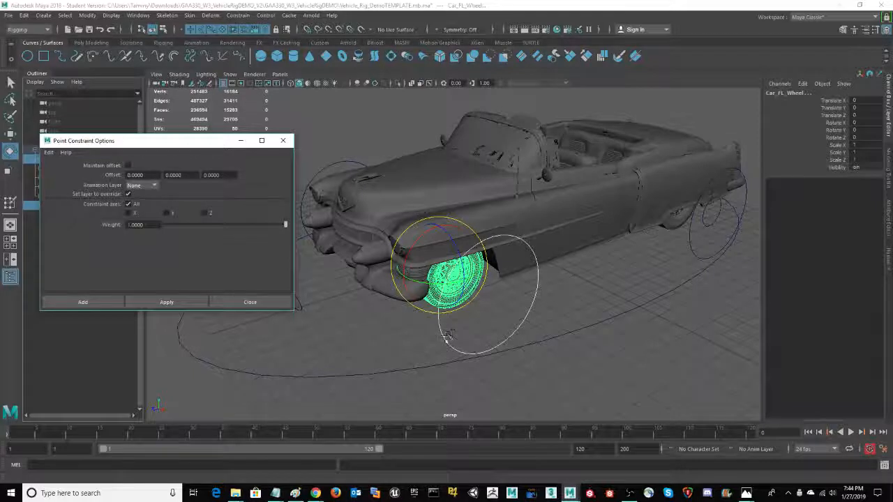
Point-constrain Car_FL_Wheel to L_F_Wheel_CTL on all axes with Maintain offset turned on, and close the options
{"action": "left_click", "coordinate": [128, 166]}
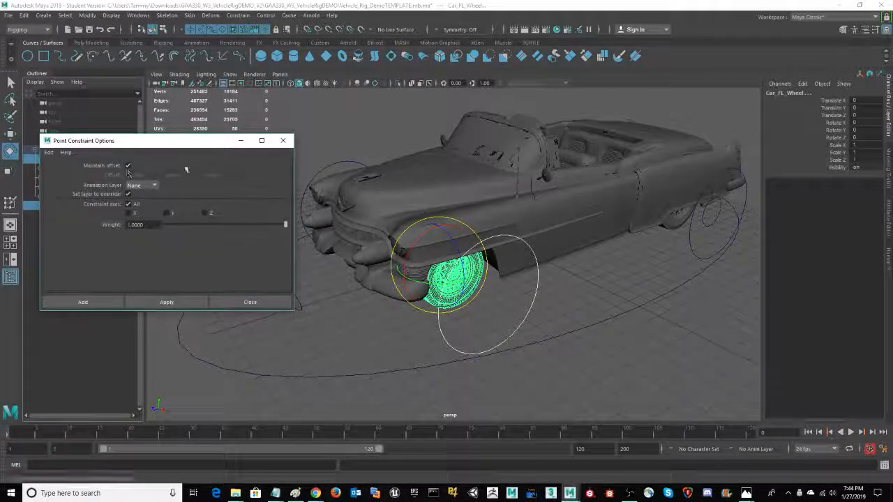
{"action": "left_click_drag", "start_coordinate": [186, 147], "coordinate": [191, 153]}
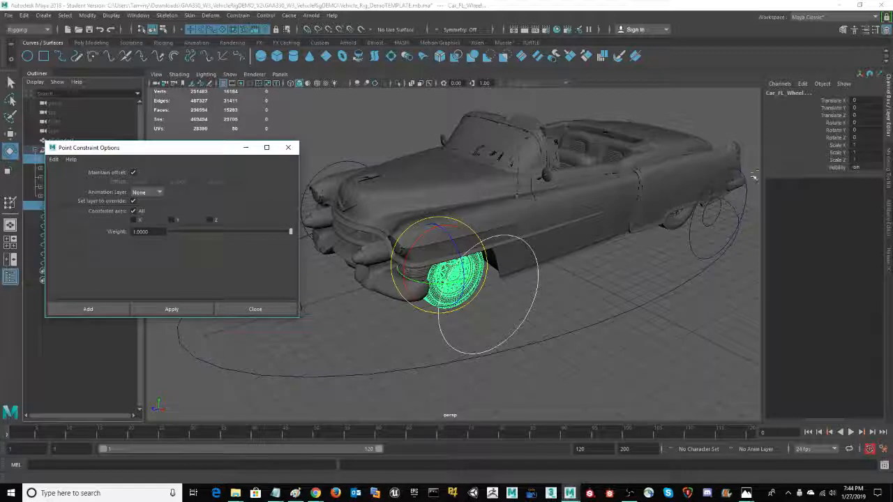
{"action": "left_click", "coordinate": [183, 309]}
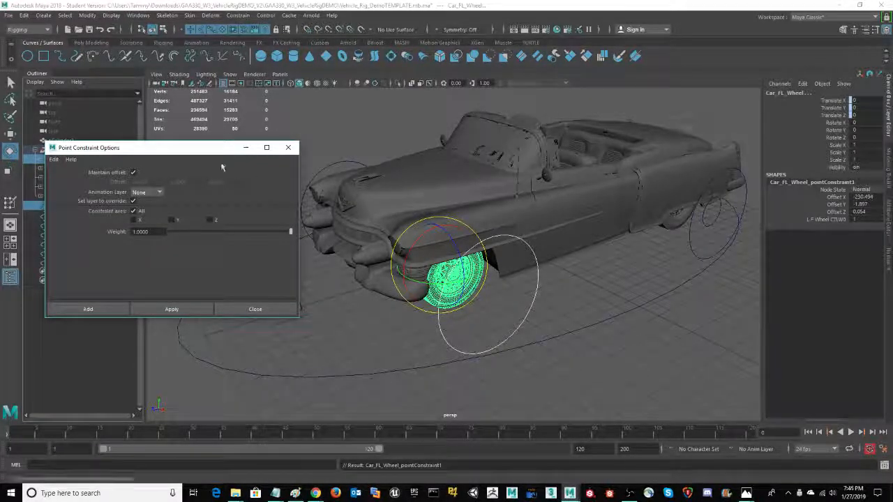
{"action": "left_click_drag", "start_coordinate": [210, 149], "coordinate": [203, 170]}
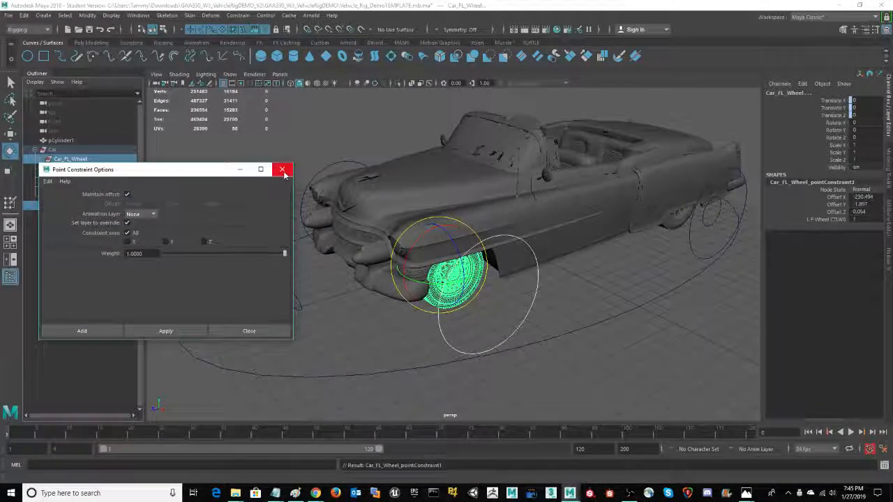
{"action": "left_click", "coordinate": [258, 331]}
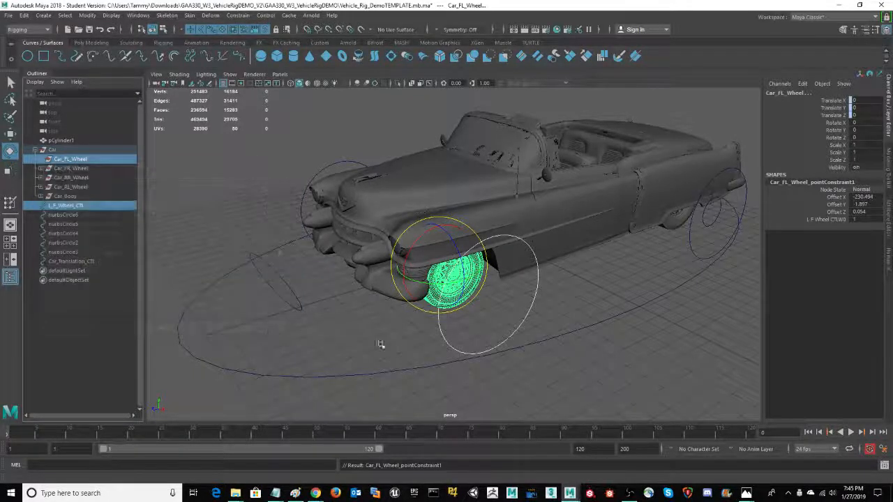
Select the L_F_Wheel_CTL curve, try moving it to test the point constraint, and undo the move
{"action": "left_click", "coordinate": [490, 324]}
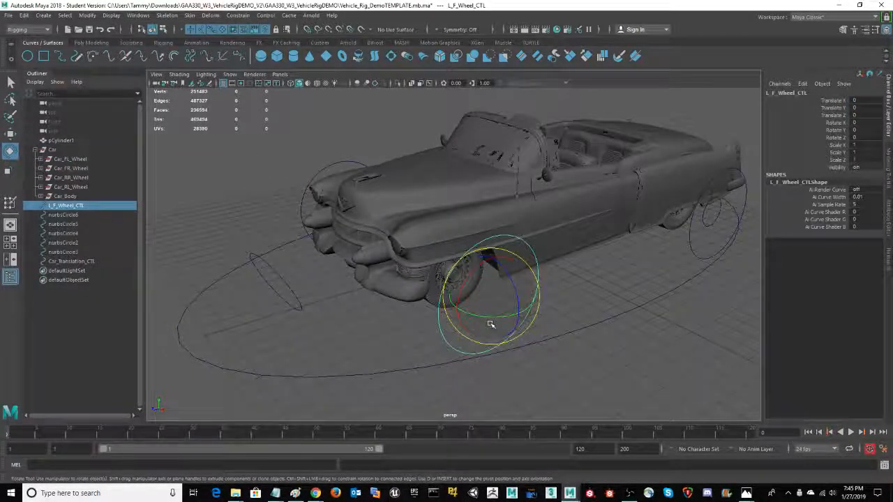
{"action": "key", "text": "w"}
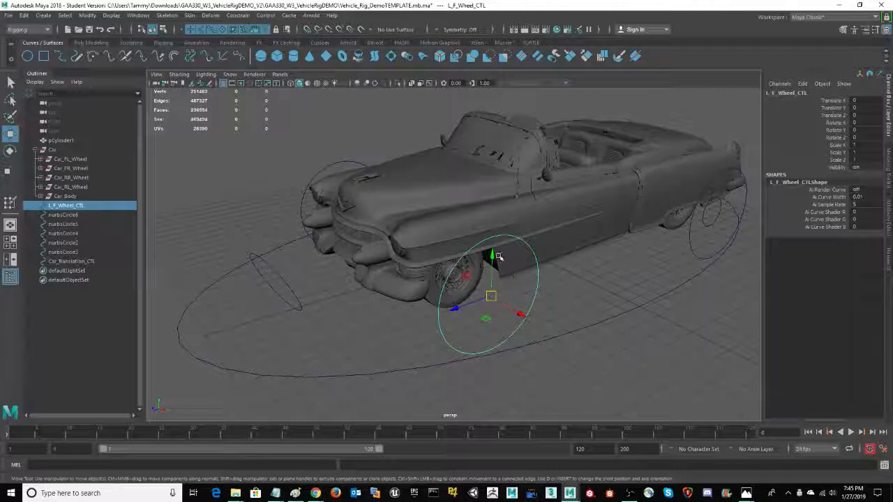
{"action": "left_click_drag", "start_coordinate": [498, 257], "coordinate": [516, 252]}
{"action": "key", "text": "ctrl+z"}
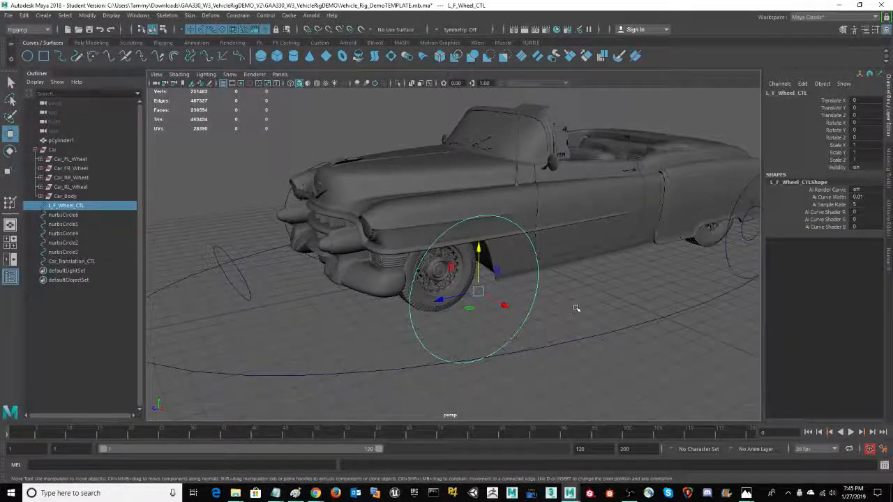
In the side view, test the front-left wheel's upward travel by raising L_F_Wheel_CTL, and undo the move
{"action": "key", "text": "space"}
{"action": "key", "text": "space"}
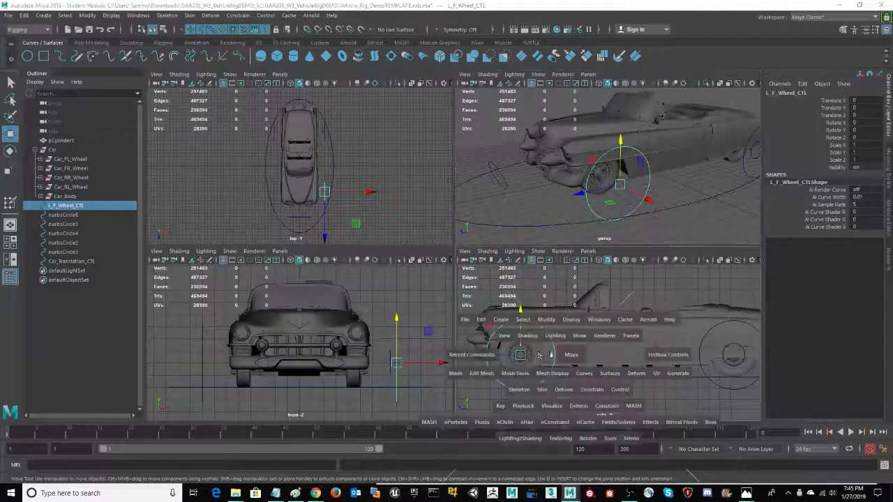
{"action": "scroll", "coordinate": [411, 360], "scroll_direction": "up", "scroll_amount": 2}
{"action": "middle_click_drag", "start_coordinate": [411, 360], "coordinate": [423, 367], "text": "alt"}
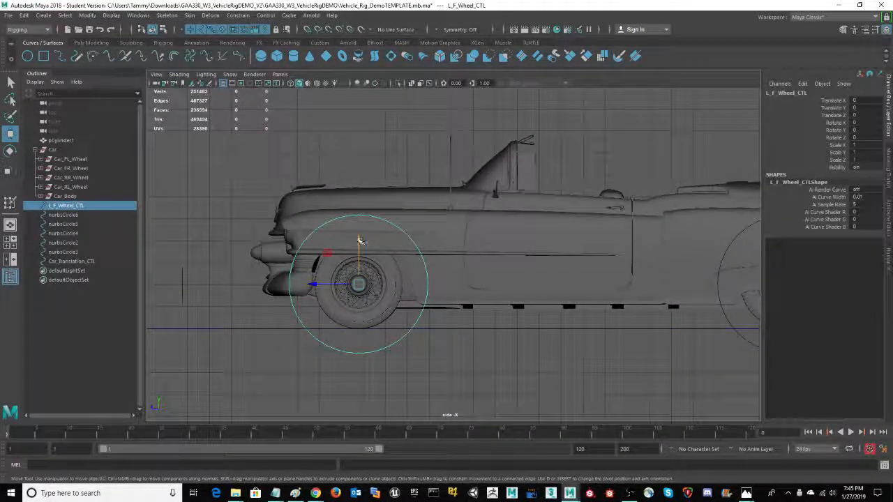
{"action": "left_click_drag", "start_coordinate": [359, 240], "coordinate": [362, 159]}
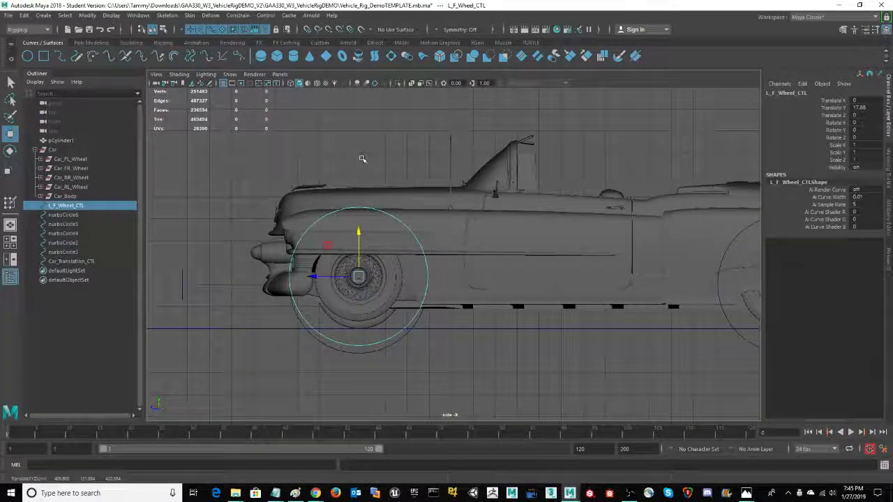
{"action": "key", "text": "ctrl+z"}
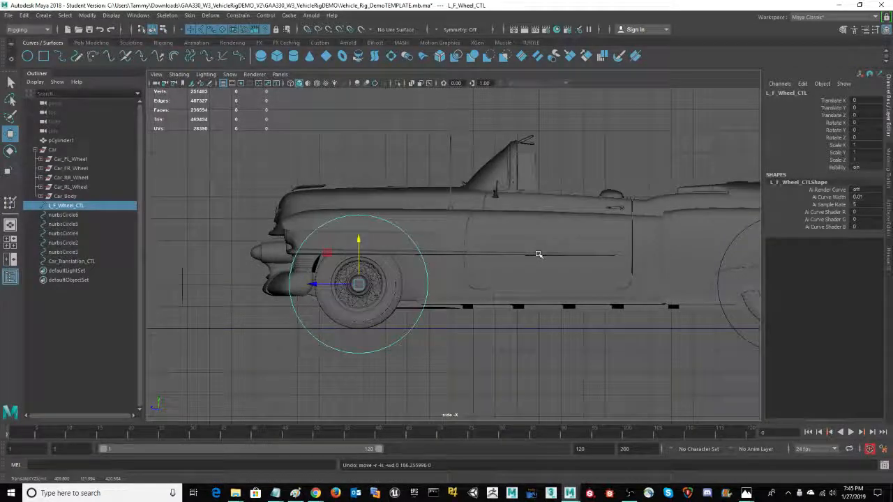
Show the transform limits of L_F_Wheel_CTL and turn off the minimum and maximum limits on its Y translation
{"action": "left_click", "coordinate": [888, 220]}
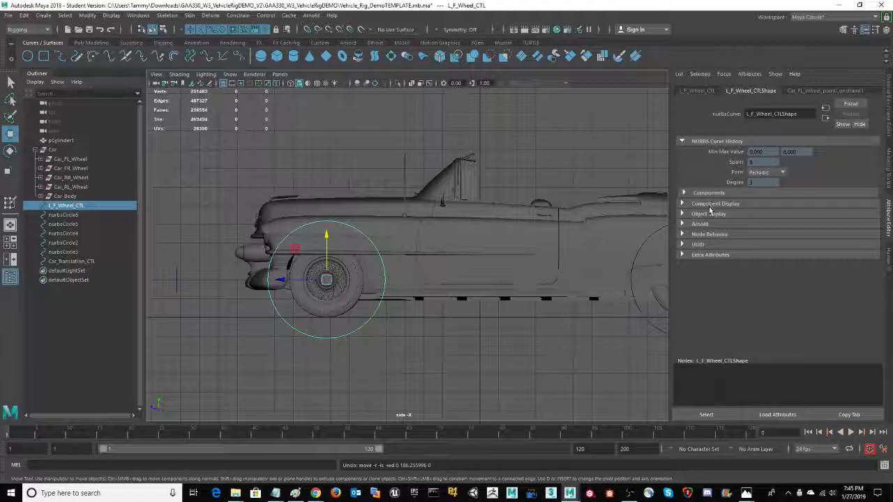
{"action": "left_click", "coordinate": [700, 90]}
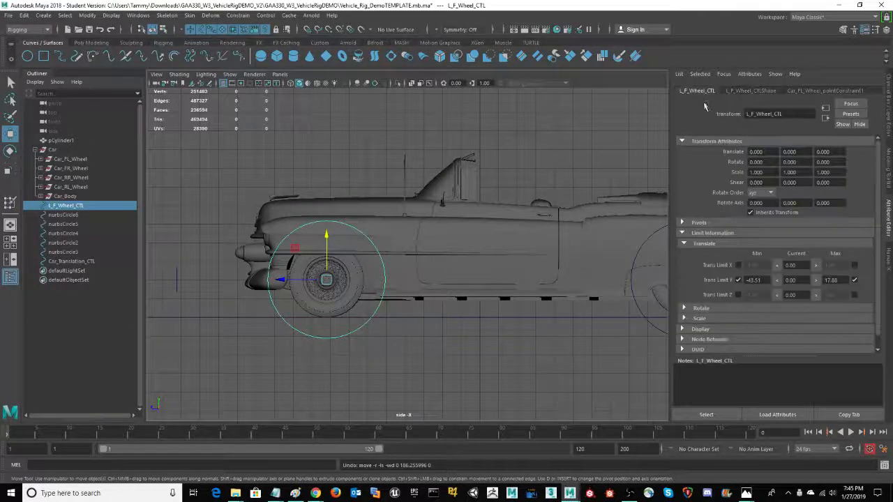
{"action": "left_click", "coordinate": [683, 233]}
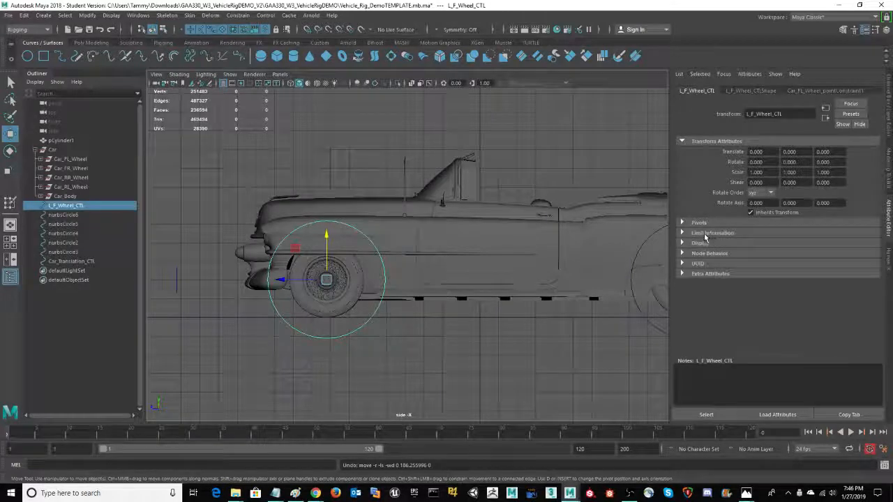
{"action": "left_click", "coordinate": [683, 232]}
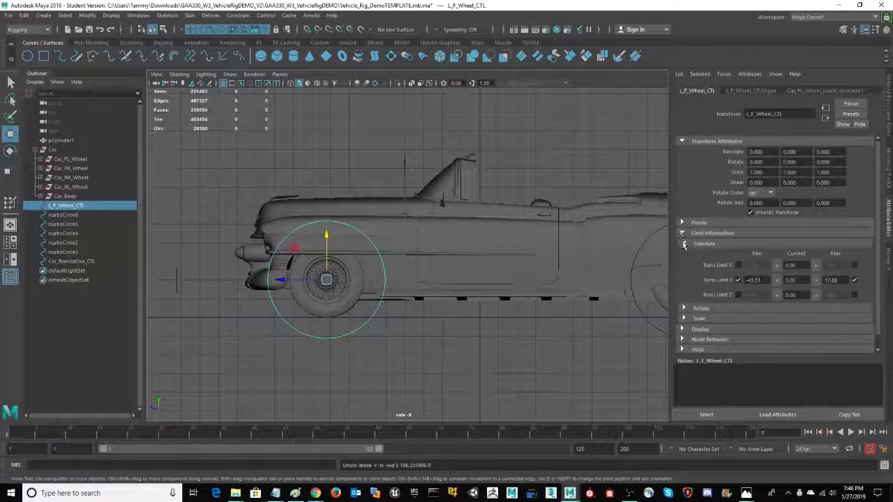
{"action": "left_click", "coordinate": [684, 309]}
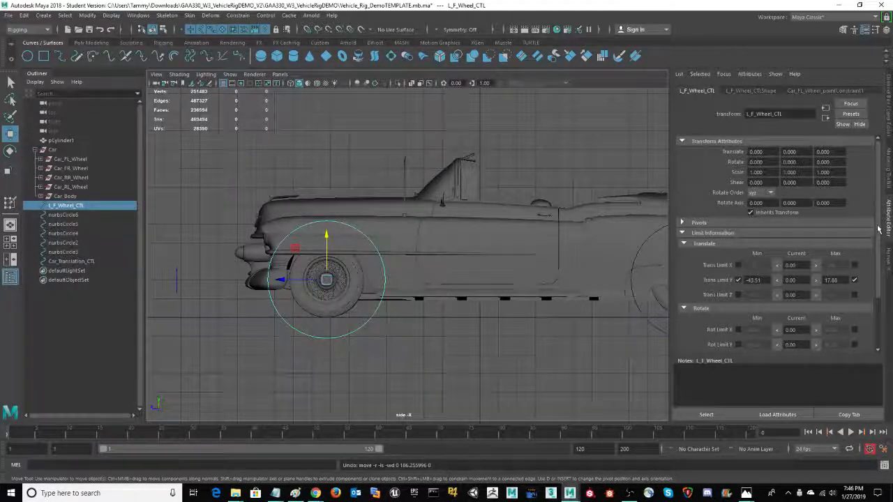
{"action": "scroll", "coordinate": [879, 229], "scroll_direction": "down", "scroll_amount": 3}
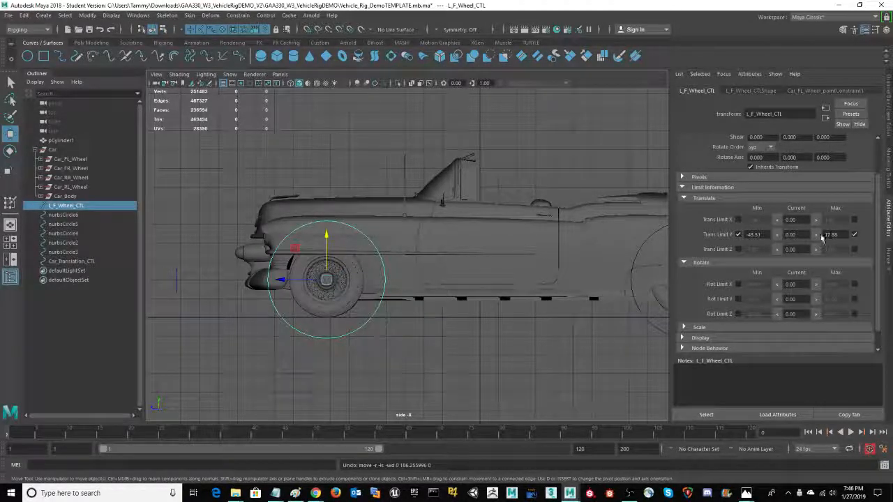
{"action": "left_click", "coordinate": [854, 235]}
{"action": "left_click", "coordinate": [738, 235]}
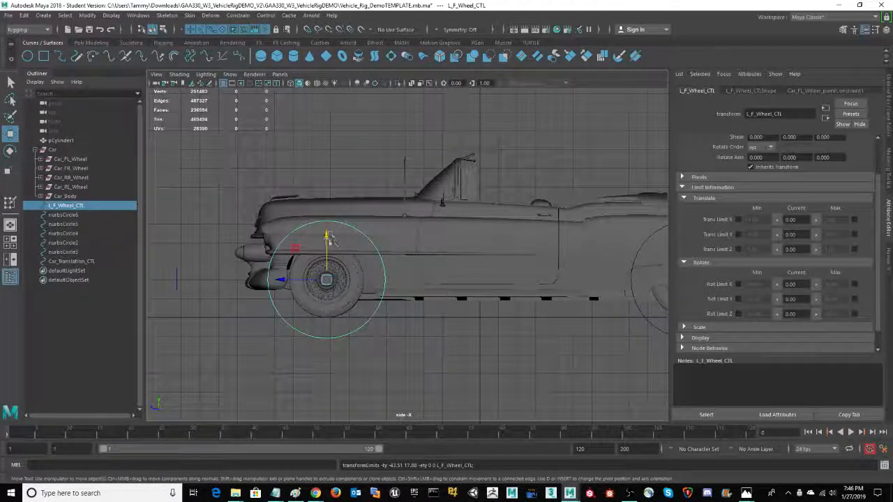
Raise L_F_Wheel_CTL within the wheel arch, set its Y translation to 25 and enable that value as the maximum limit
{"action": "left_click_drag", "start_coordinate": [327, 234], "coordinate": [332, 222]}
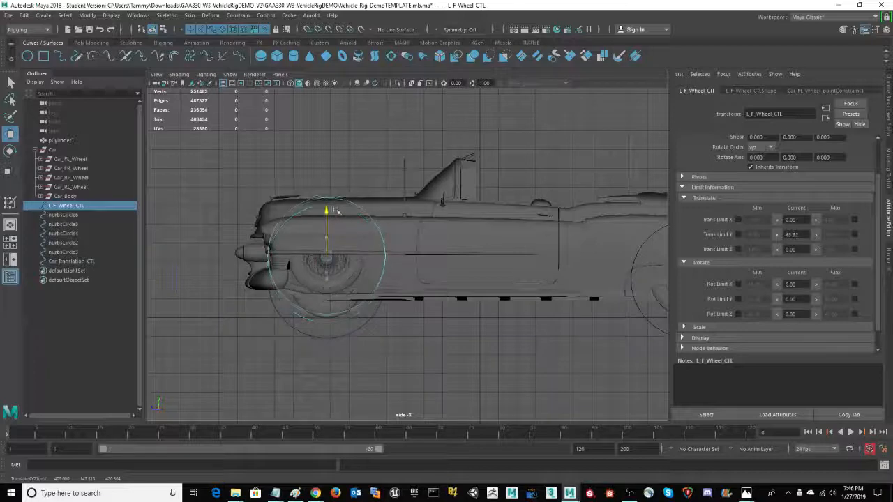
{"action": "left_click_drag", "start_coordinate": [338, 201], "coordinate": [351, 226]}
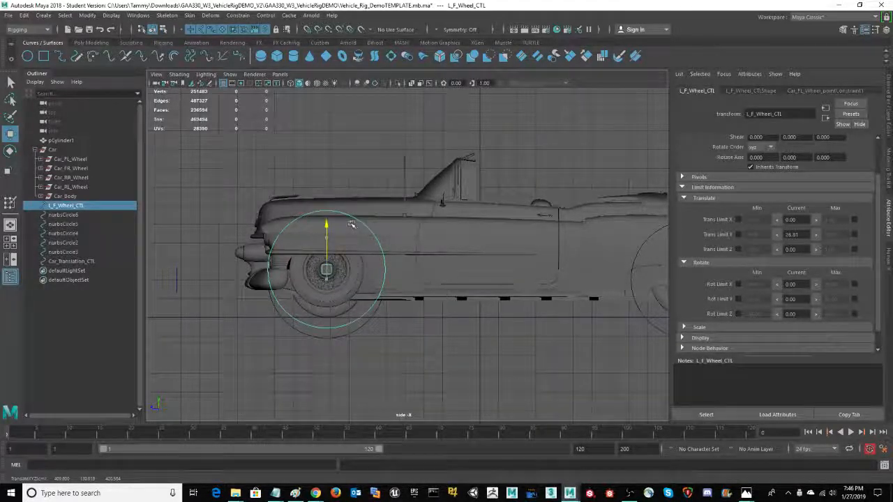
{"action": "left_click_drag", "start_coordinate": [357, 227], "coordinate": [358, 227]}
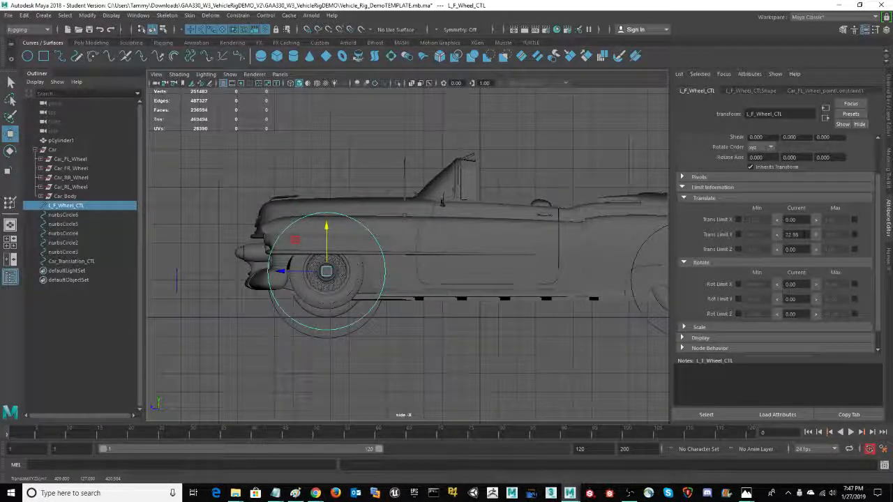
{"action": "left_click_drag", "start_coordinate": [803, 234], "coordinate": [783, 236]}
{"action": "type", "text": "25"}
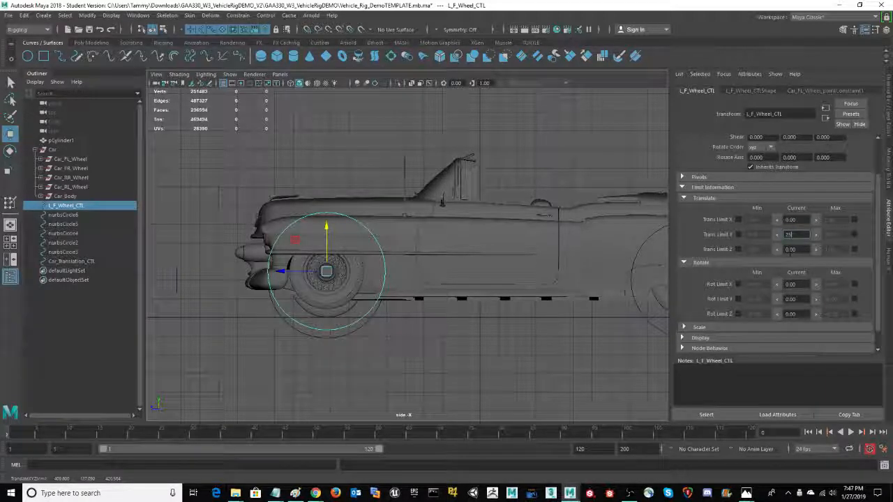
{"action": "key", "text": "Return"}
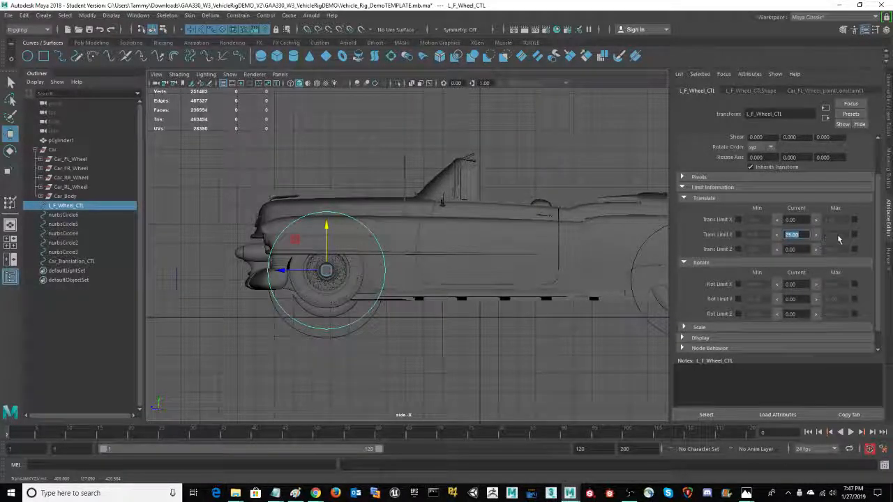
{"action": "left_click", "coordinate": [326, 227]}
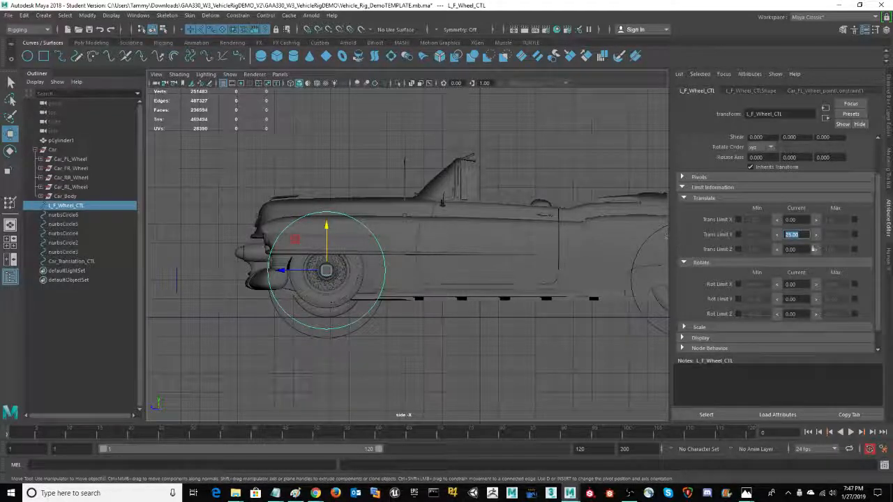
{"action": "left_click", "coordinate": [854, 234]}
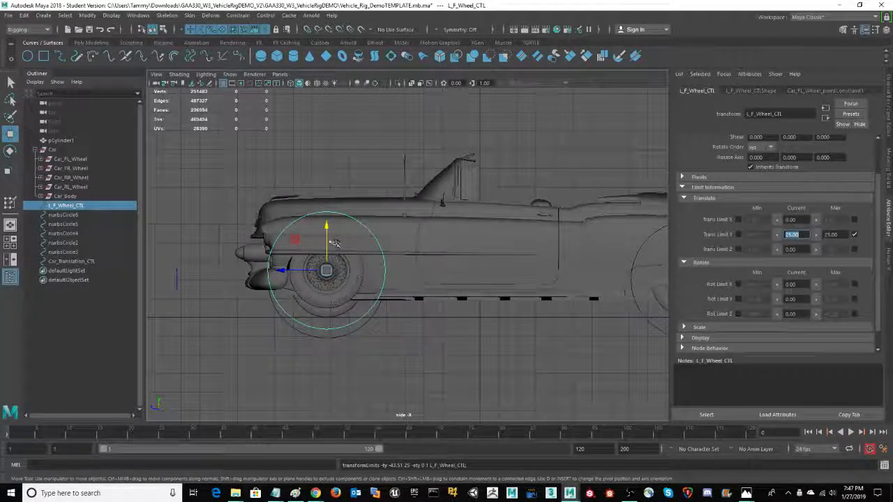
Lower L_F_Wheel_CTL, set its Y translation to -30 and enable that value as the minimum limit
{"action": "left_click_drag", "start_coordinate": [326, 225], "coordinate": [347, 250]}
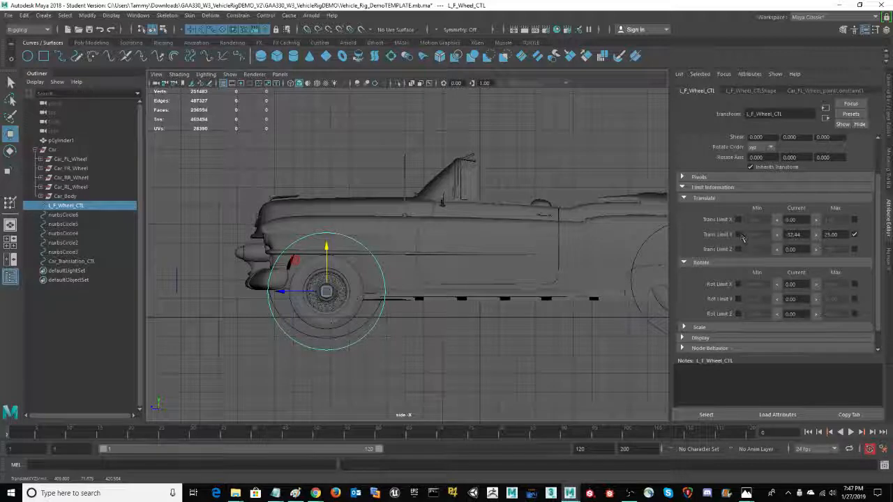
{"action": "left_click_drag", "start_coordinate": [804, 234], "coordinate": [786, 235]}
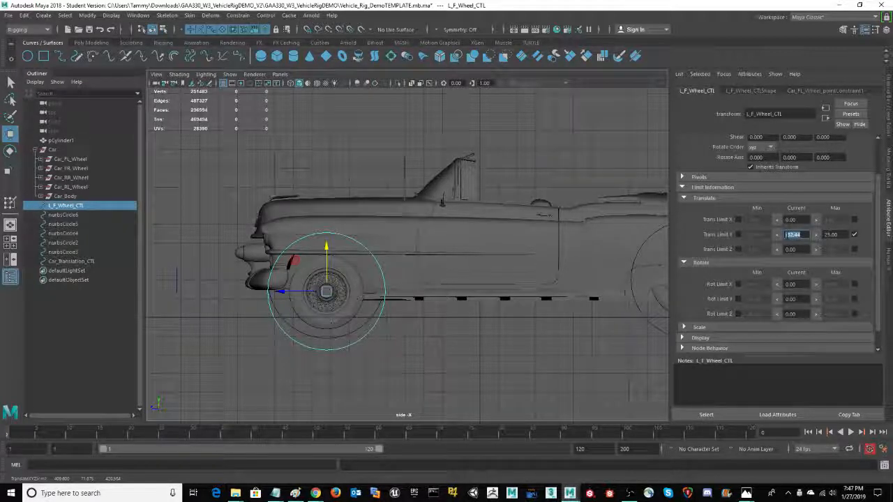
{"action": "type", "text": "-30"}
{"action": "key", "text": "Return"}
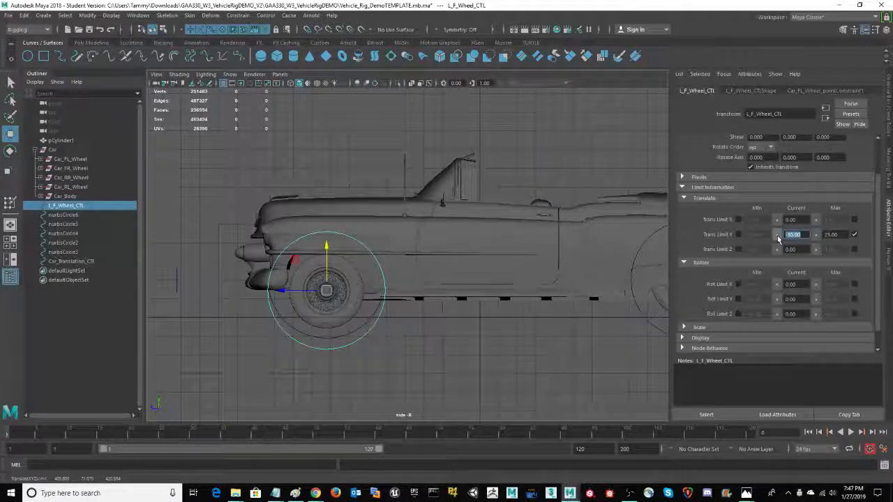
{"action": "left_click", "coordinate": [738, 235]}
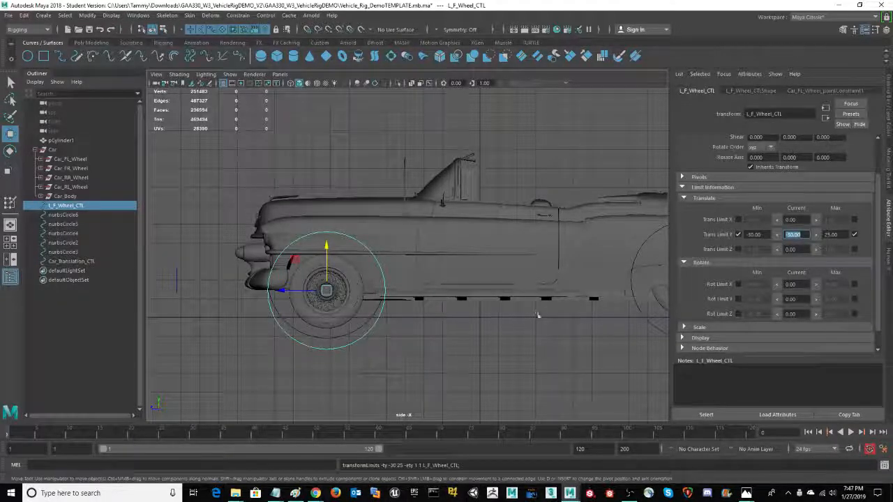
Test L_F_Wheel_CTL's vertical travel against both limits, and reset its Y translation to 0
{"action": "left_click_drag", "start_coordinate": [327, 246], "coordinate": [346, 241]}
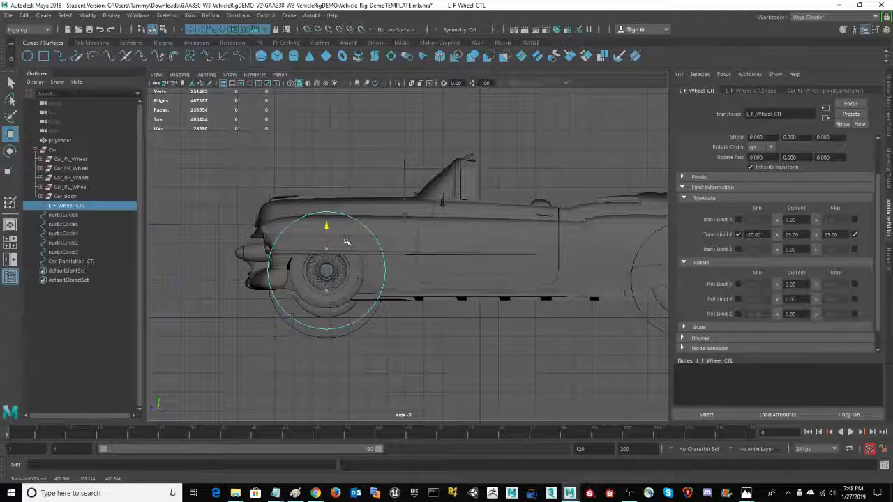
{"action": "left_click_drag", "start_coordinate": [346, 242], "coordinate": [379, 328]}
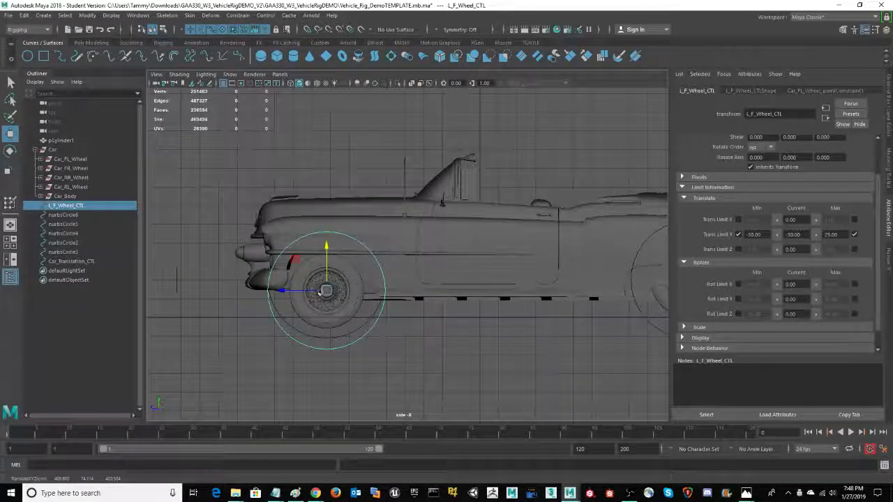
{"action": "left_click_drag", "start_coordinate": [797, 235], "coordinate": [778, 238]}
{"action": "type", "text": "0"}
{"action": "key", "text": "Return"}
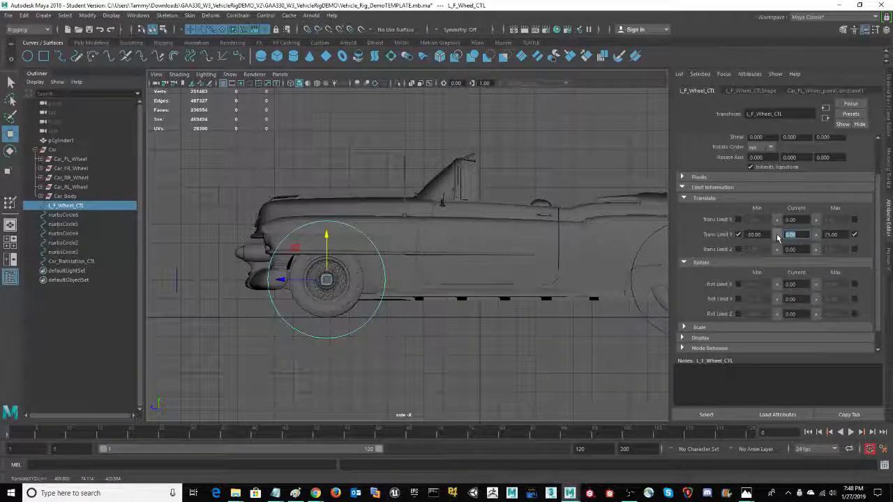
Lock the Translate X and Z channels and all Rotate and Scale channels of L_F_Wheel_CTL
{"action": "left_click", "coordinate": [889, 106]}
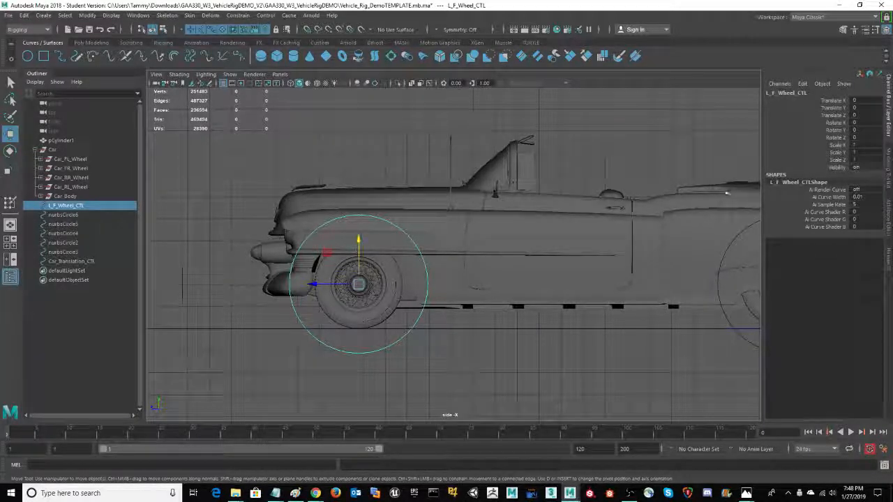
{"action": "left_click", "coordinate": [834, 101]}
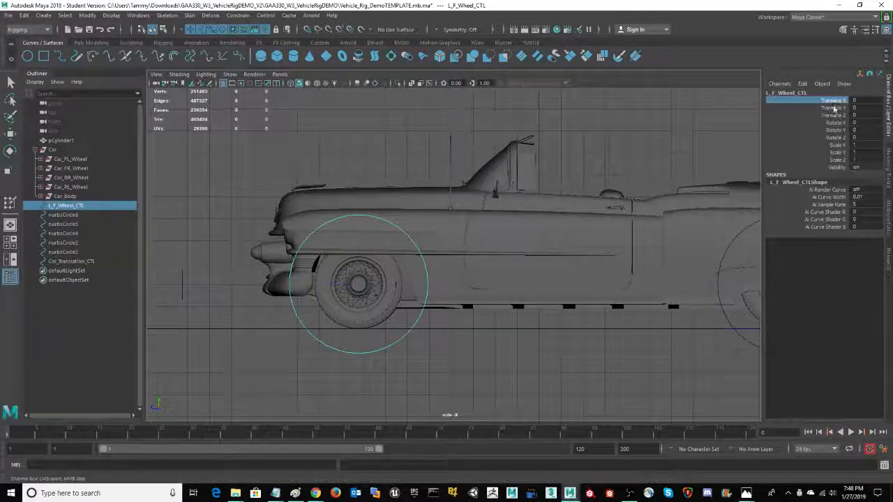
{"action": "left_click", "coordinate": [833, 116], "text": "ctrl"}
{"action": "left_click", "coordinate": [833, 122], "text": "ctrl"}
{"action": "left_click", "coordinate": [832, 130], "text": "ctrl"}
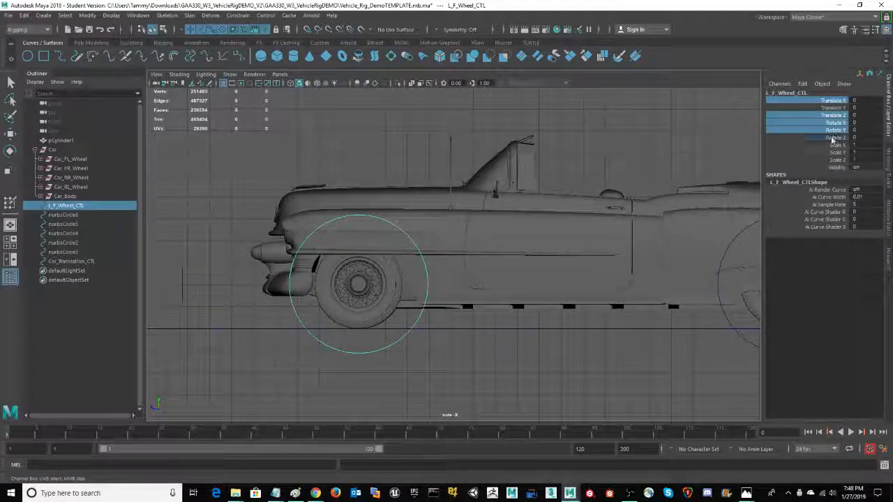
{"action": "left_click", "coordinate": [832, 137], "text": "ctrl"}
{"action": "left_click", "coordinate": [833, 145], "text": "ctrl"}
{"action": "left_click", "coordinate": [832, 153], "text": "ctrl"}
{"action": "left_click", "coordinate": [832, 160], "text": "ctrl"}
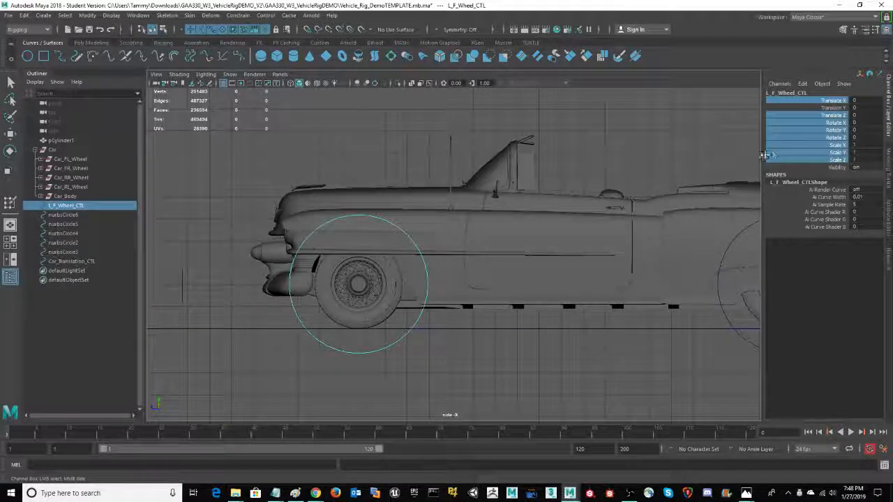
{"action": "right_click", "coordinate": [802, 129]}
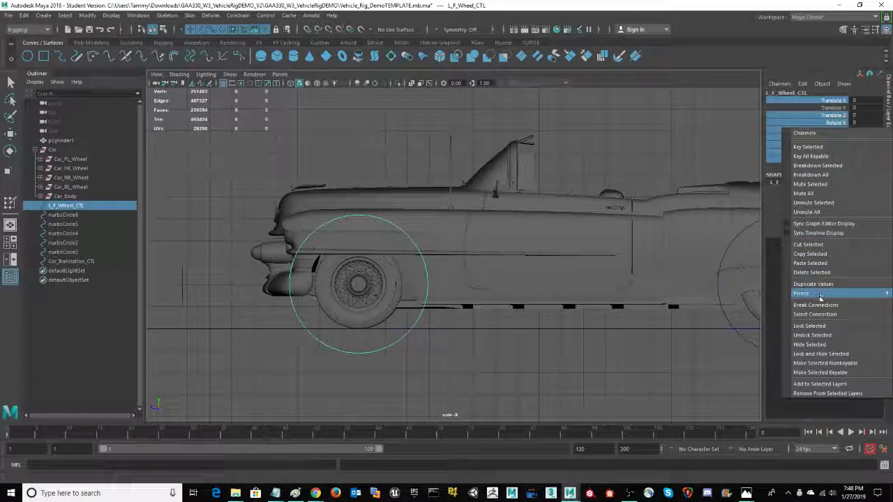
{"action": "left_click", "coordinate": [828, 327]}
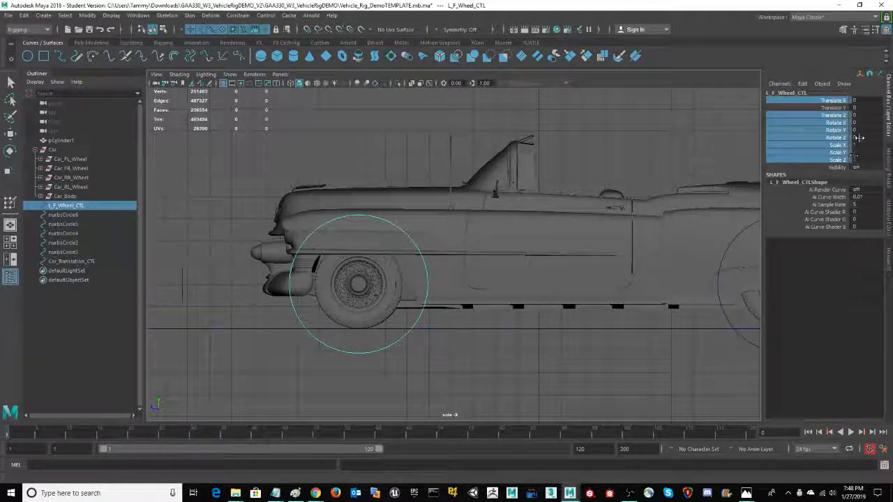
Reselect L_F_Wheel_CTL, test its travel by varying only the Translate Y channel, and undo the change
{"action": "left_click", "coordinate": [632, 370]}
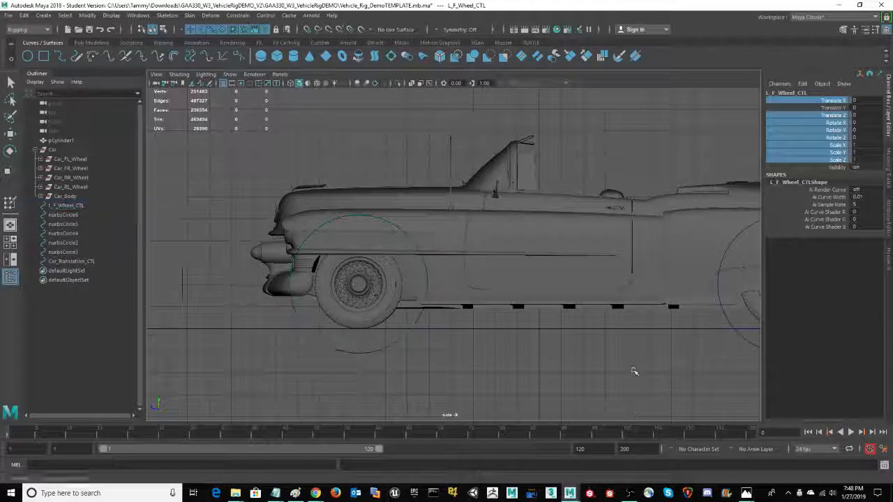
{"action": "key", "text": "w"}
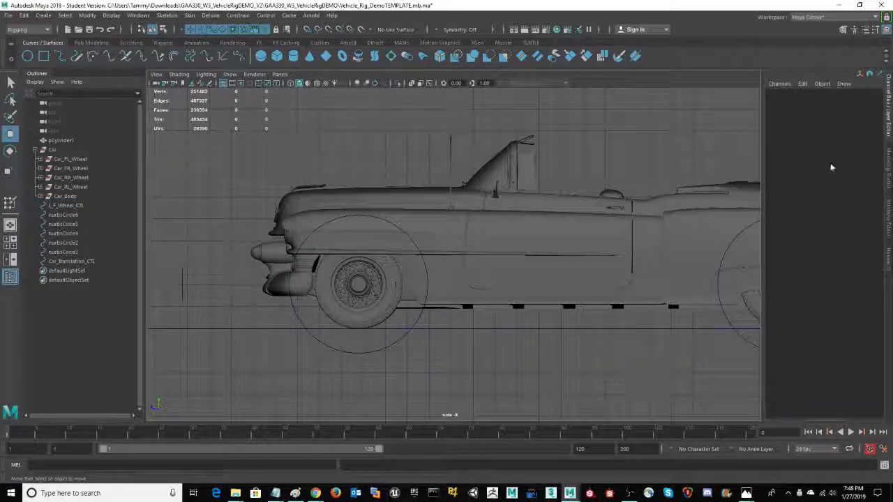
{"action": "left_click", "coordinate": [394, 344]}
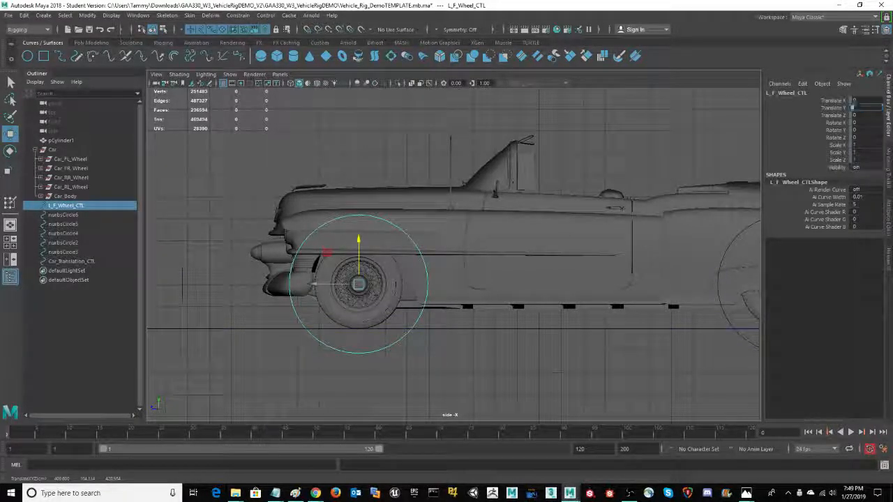
{"action": "left_click", "coordinate": [837, 108]}
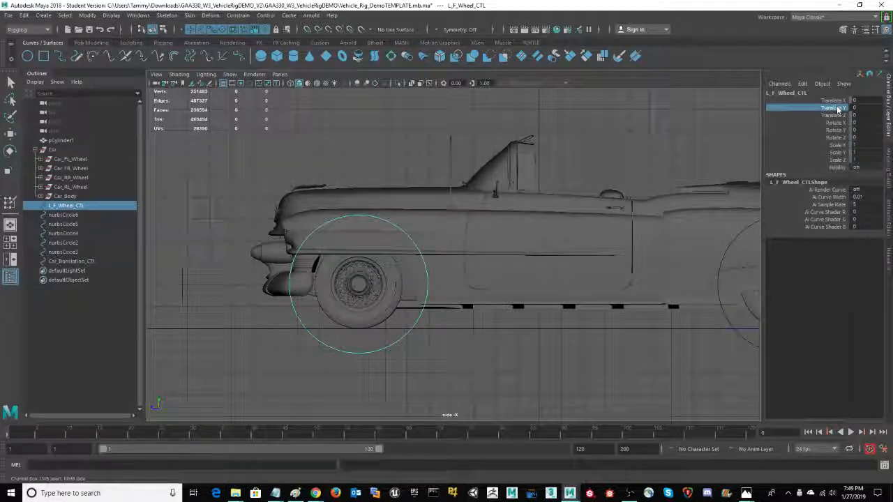
{"action": "mouse_move", "coordinate": [600, 139]}
{"action": "middle_mouse_down"}
{"action": "mouse_move", "coordinate": [617, 140]}
{"action": "mouse_move", "coordinate": [584, 141]}
{"action": "mouse_move", "coordinate": [618, 141]}
{"action": "mouse_move", "coordinate": [569, 141]}
{"action": "mouse_move", "coordinate": [613, 141]}
{"action": "middle_mouse_up"}
{"action": "middle_click_drag", "start_coordinate": [480, 136], "coordinate": [299, 132]}
{"action": "middle_click_drag", "start_coordinate": [563, 135], "coordinate": [654, 142]}
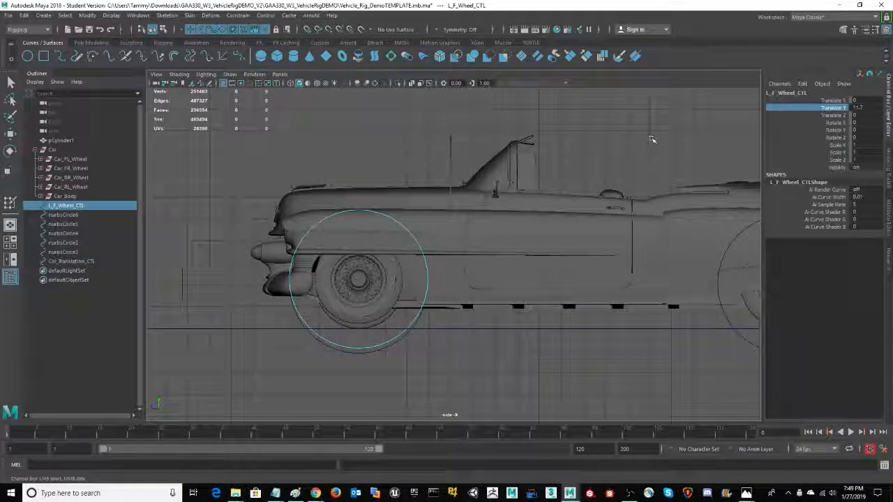
{"action": "key", "text": "ctrl+z"}
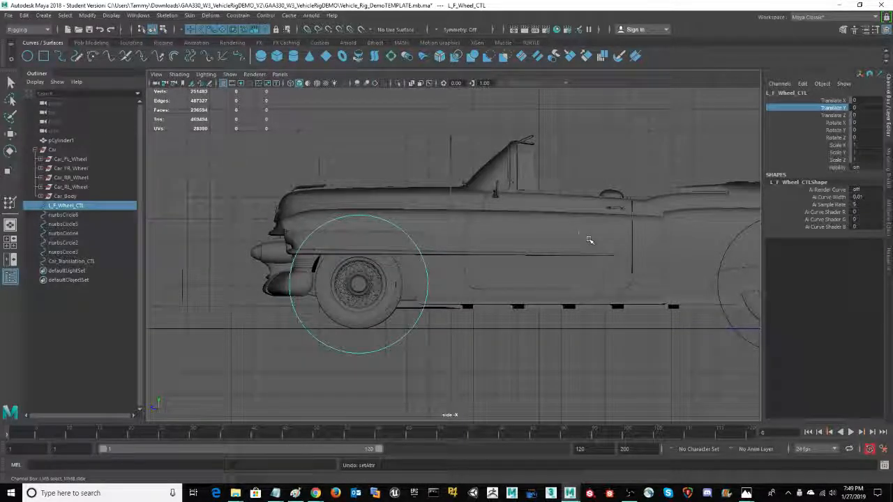
In the perspective view, select the control curve nurbsCircle4 beside the car's left rear wheel
{"action": "key", "text": "space"}
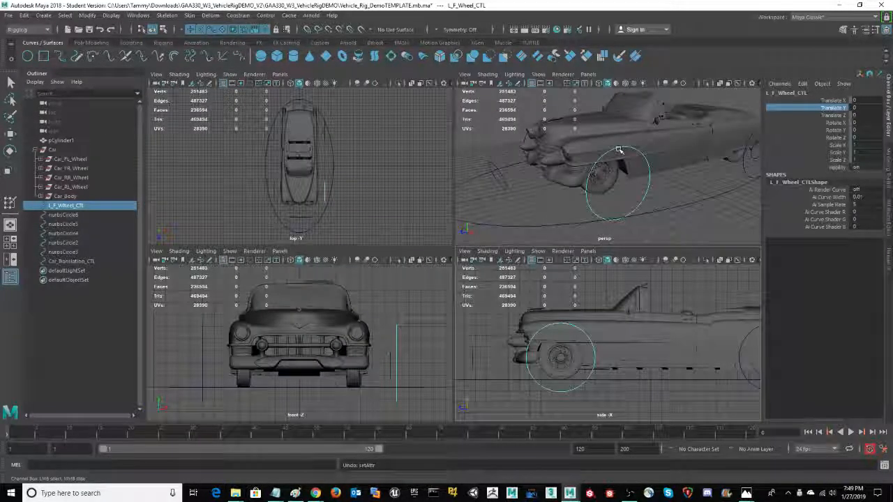
{"action": "key", "text": "space"}
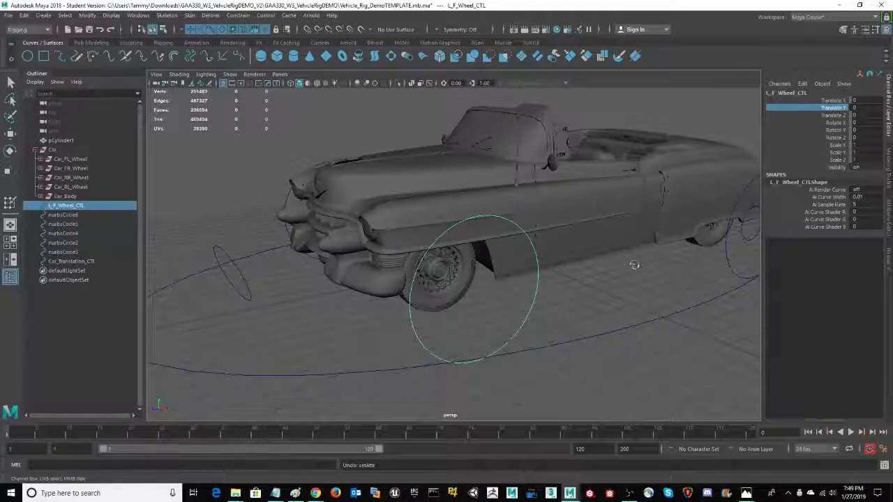
{"action": "left_click_drag", "start_coordinate": [633, 262], "coordinate": [623, 247], "text": "alt"}
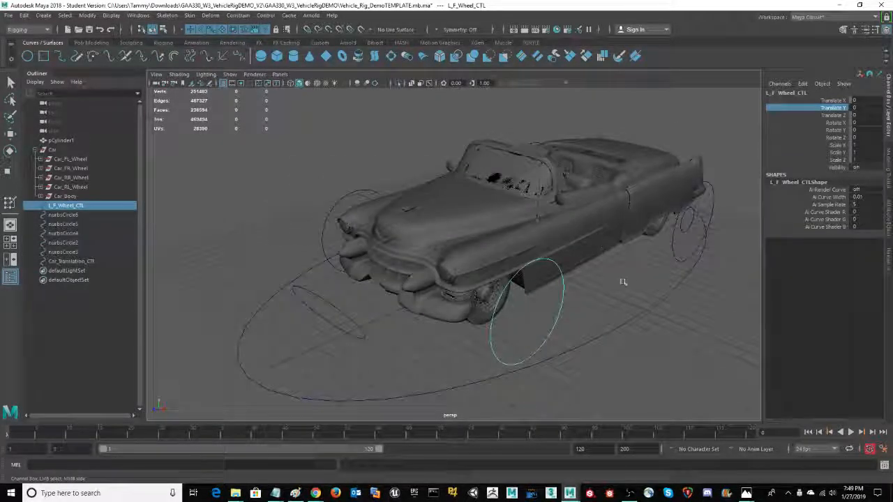
{"action": "left_click_drag", "start_coordinate": [623, 279], "coordinate": [584, 273], "text": "alt"}
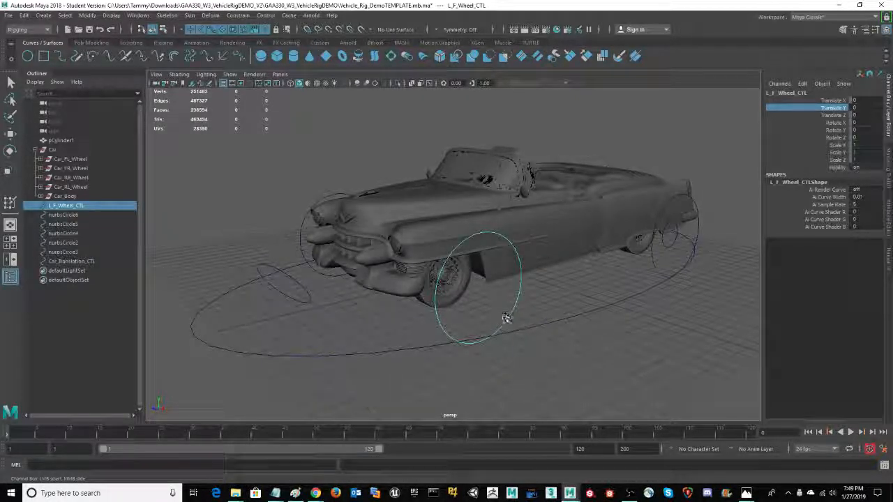
{"action": "left_click", "coordinate": [651, 265]}
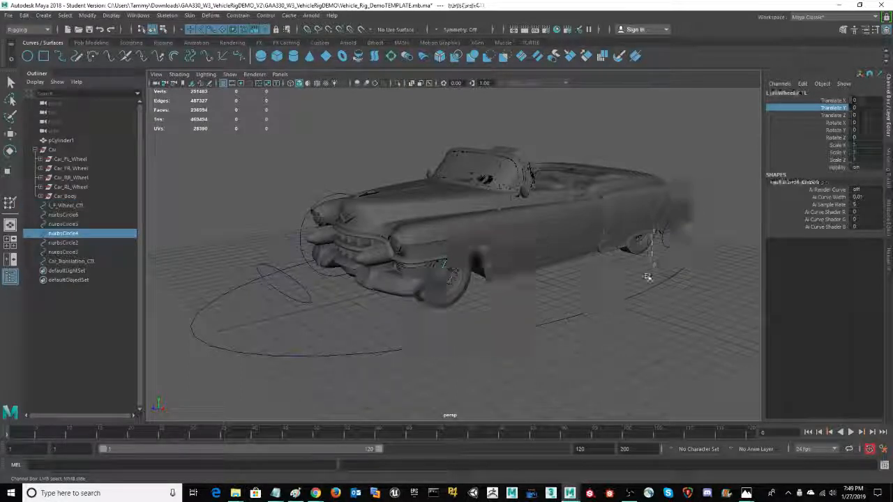